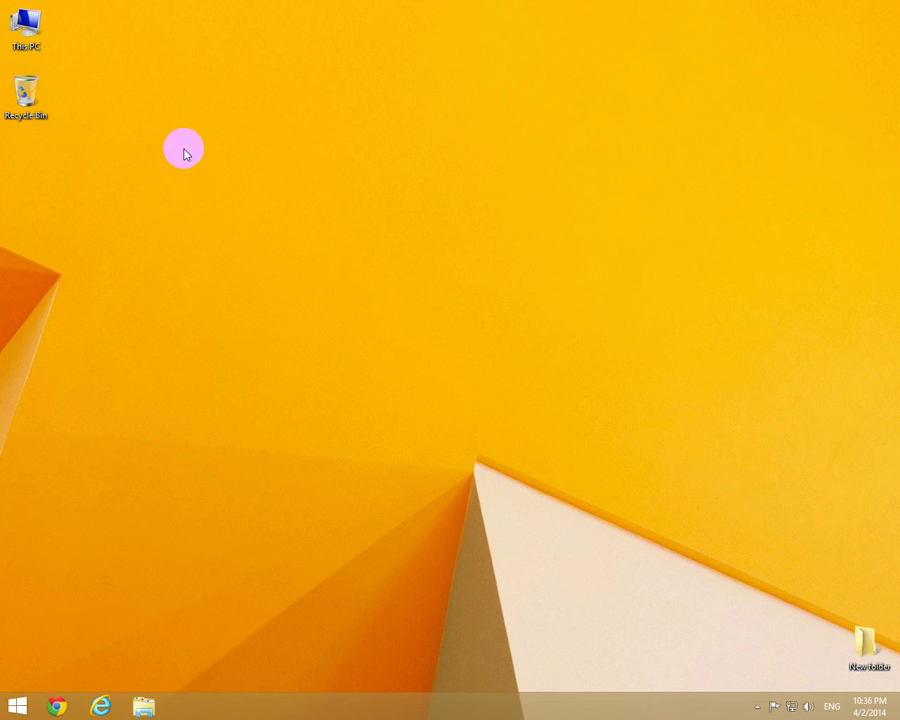
- Open Startup and Recovery settings from This PC's system properties
{"action": "right_click", "coordinate": [29, 27]}
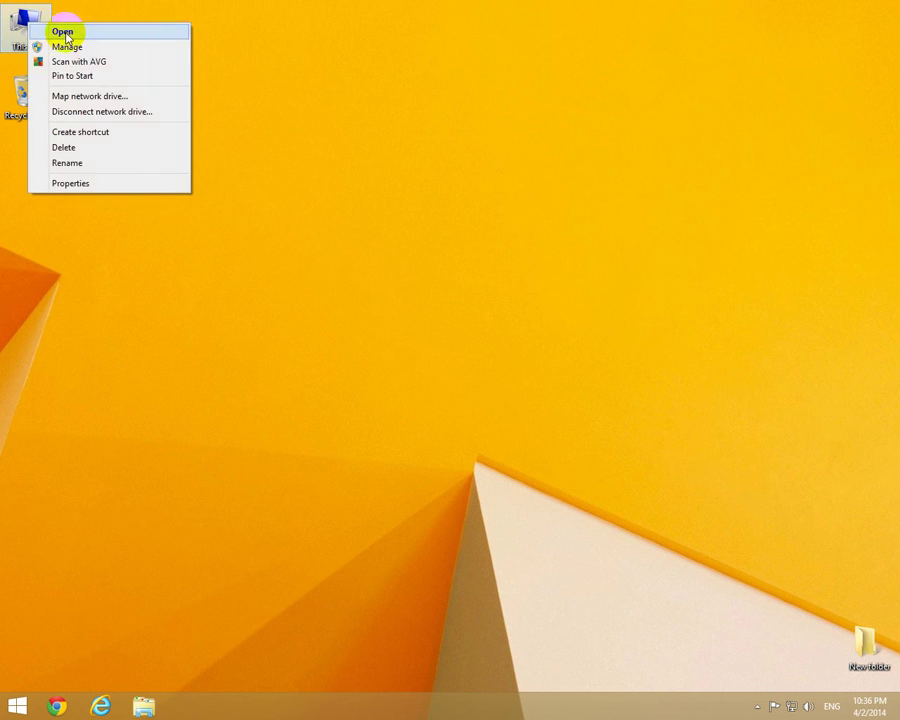
{"action": "left_click", "coordinate": [70, 184]}
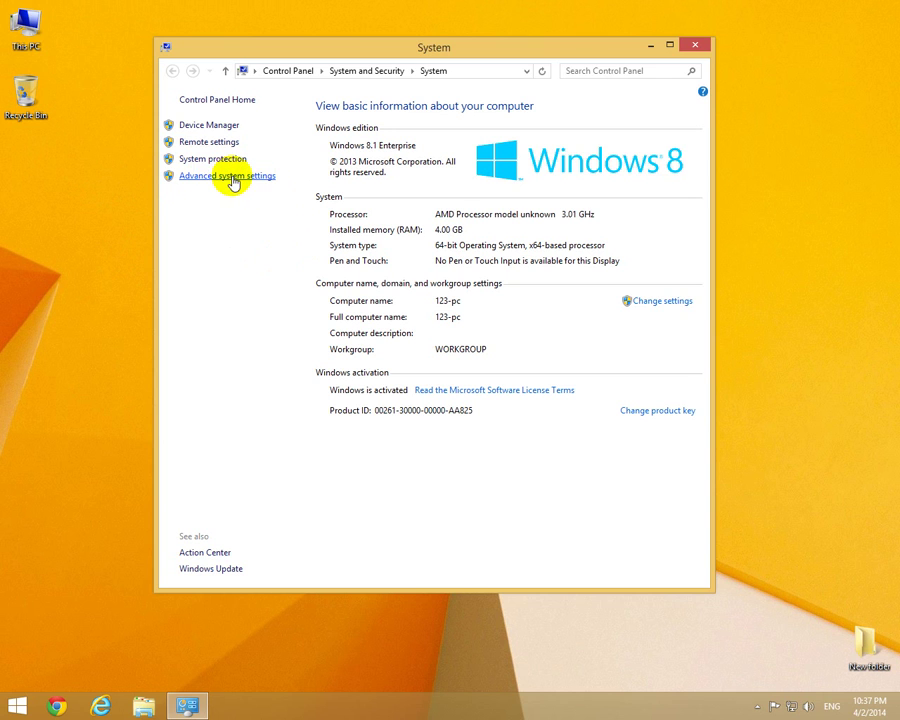
{"action": "left_click", "coordinate": [233, 181]}
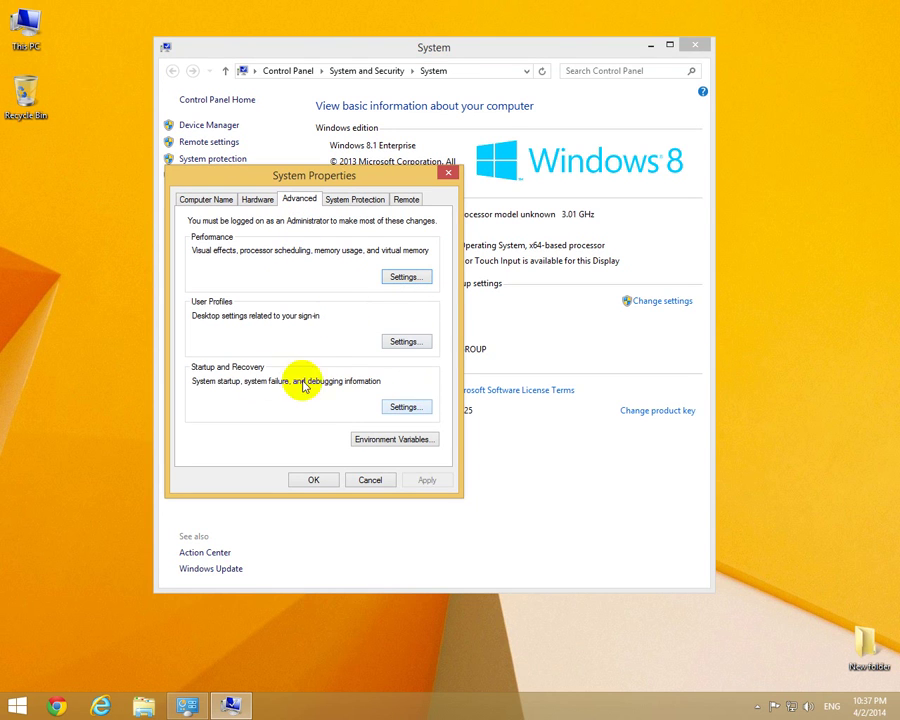
{"action": "left_click", "coordinate": [407, 407]}
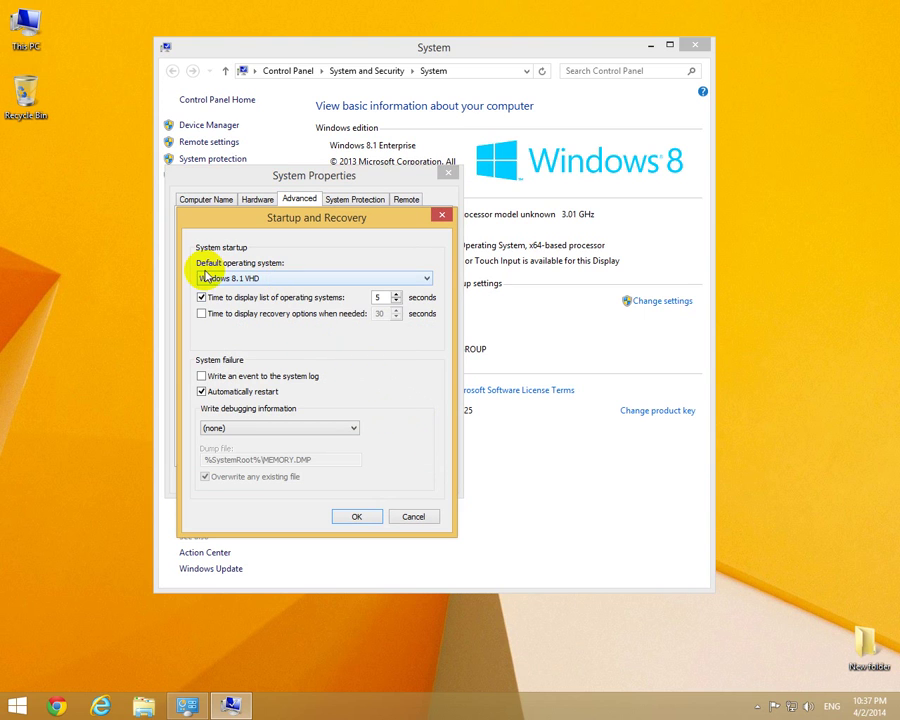
- Confirm Windows 8.1 VHD is the default operating system, then cancel Startup and Recovery
{"action": "left_click", "coordinate": [281, 285]}
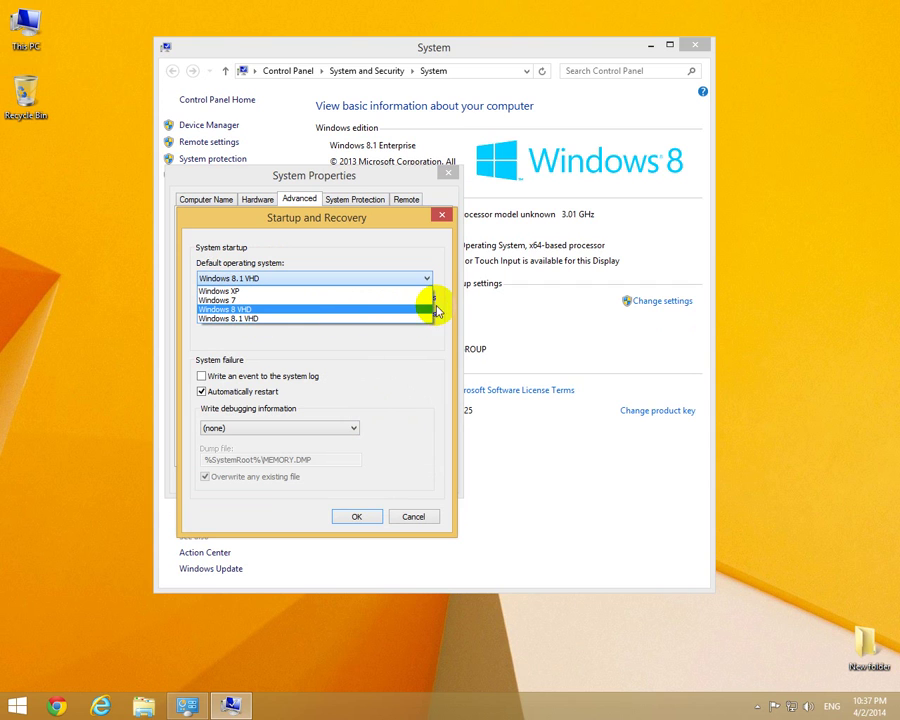
{"action": "left_click", "coordinate": [445, 280]}
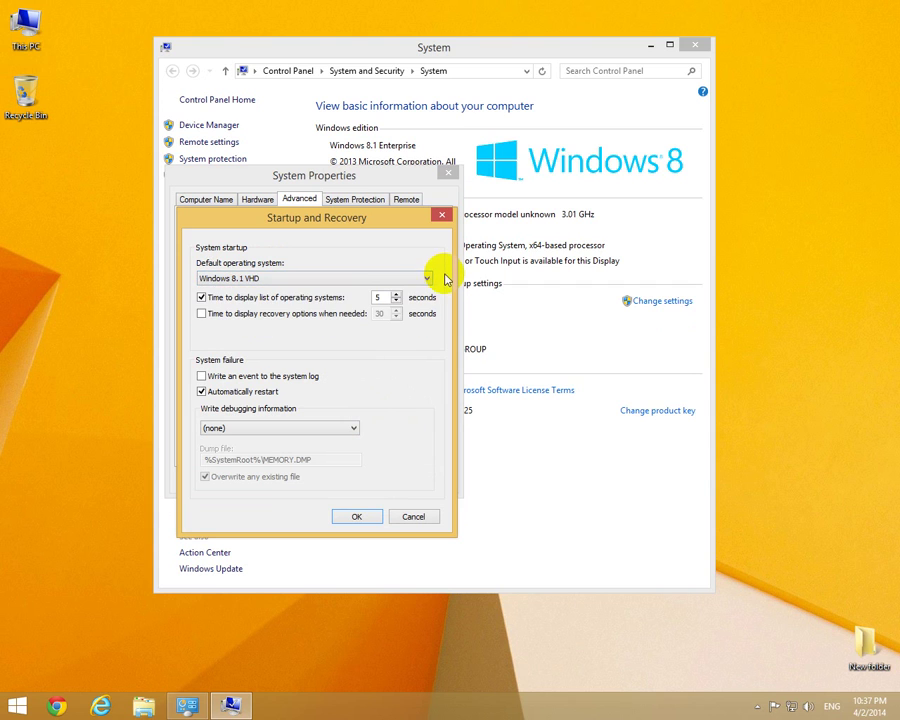
{"action": "left_click", "coordinate": [248, 282]}
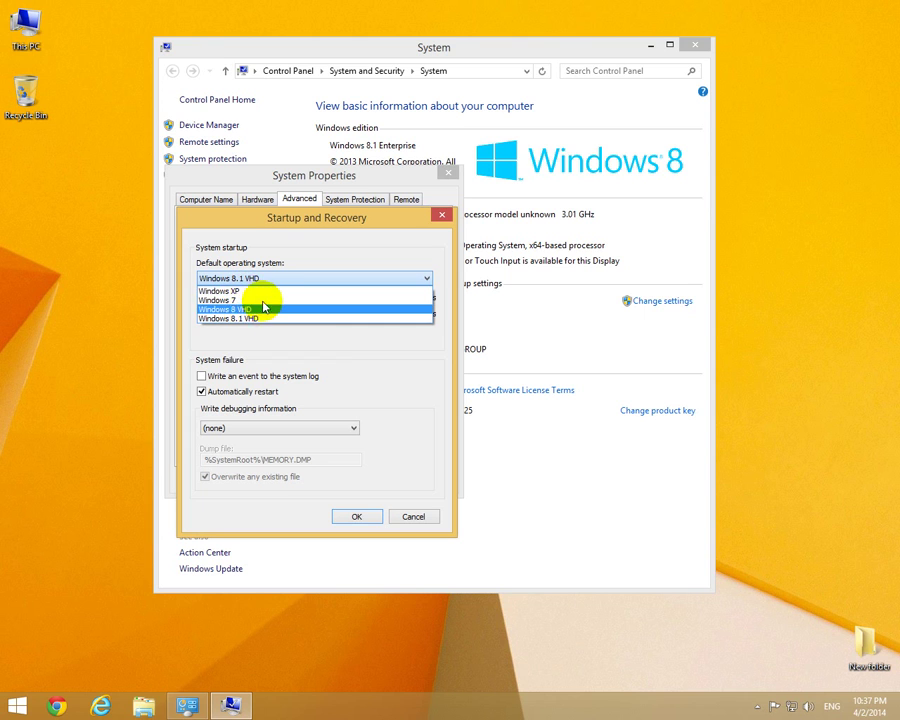
{"action": "left_click", "coordinate": [301, 249]}
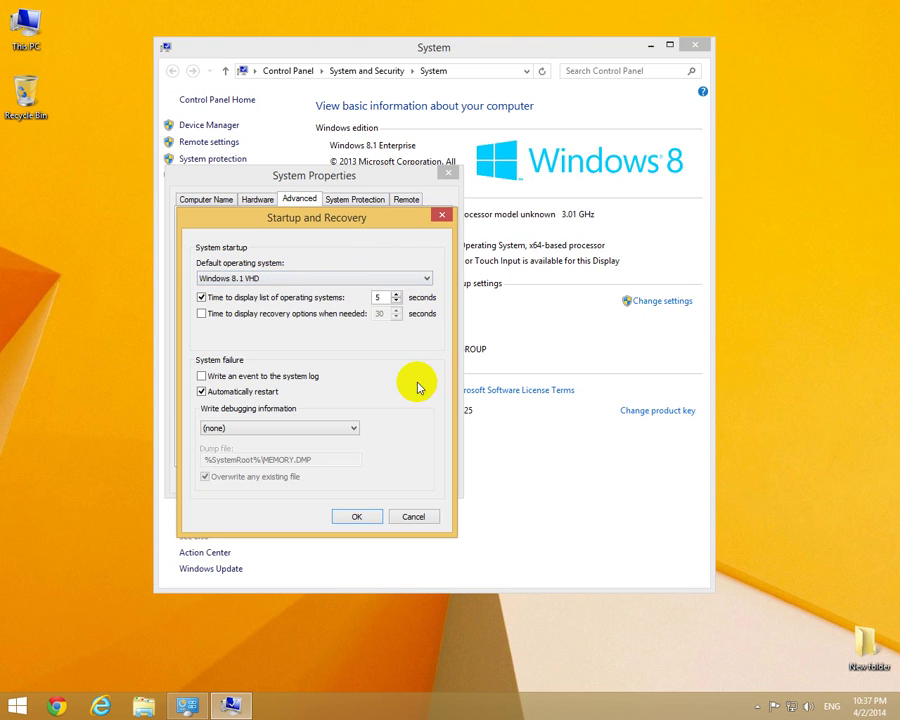
{"action": "left_click", "coordinate": [413, 520]}
- Close System Properties and the System window, then launch msconfig via Run
{"action": "left_click", "coordinate": [369, 477]}
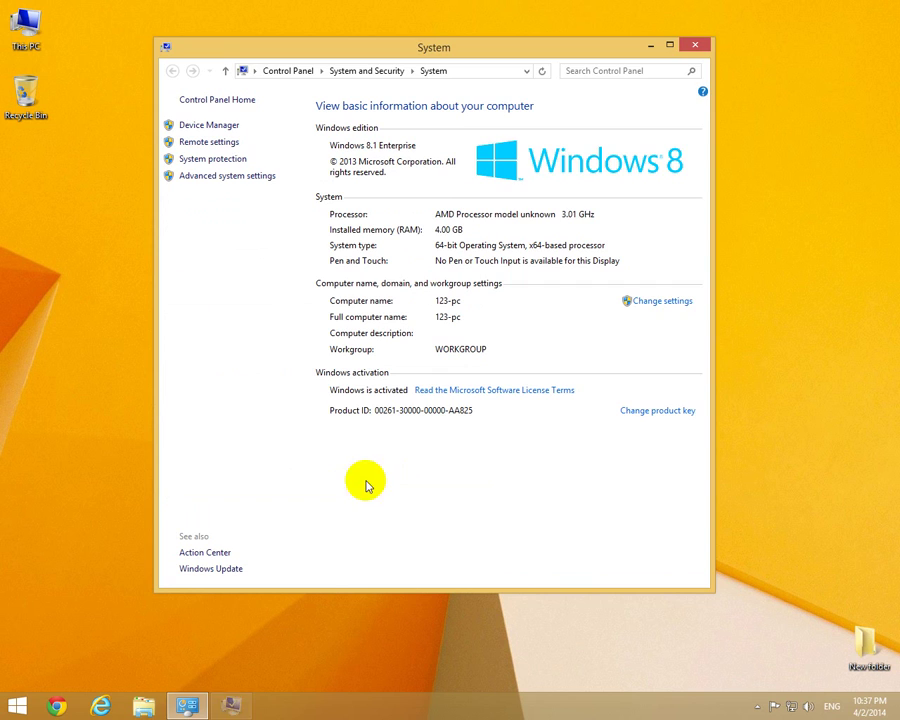
{"action": "left_click", "coordinate": [694, 44]}
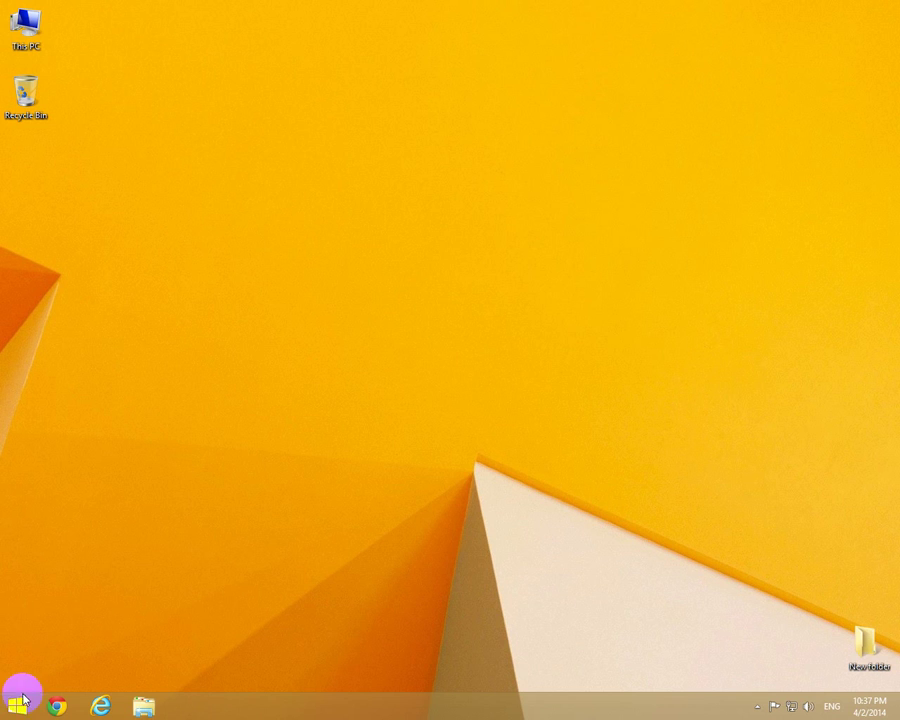
{"action": "right_click", "coordinate": [18, 706]}
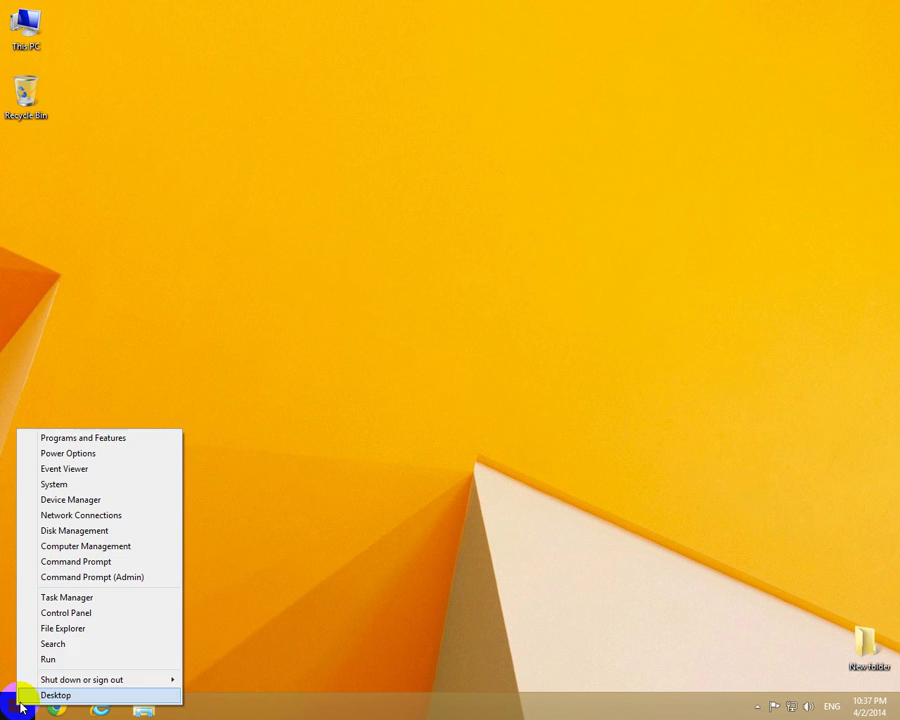
{"action": "left_click", "coordinate": [73, 661]}
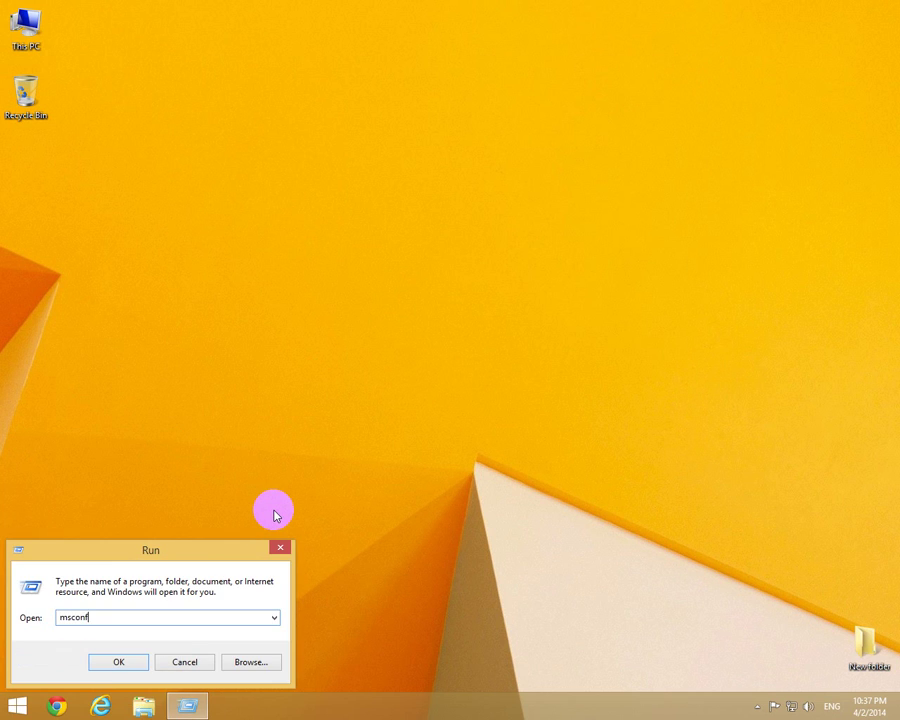
{"action": "key", "text": "Return"}
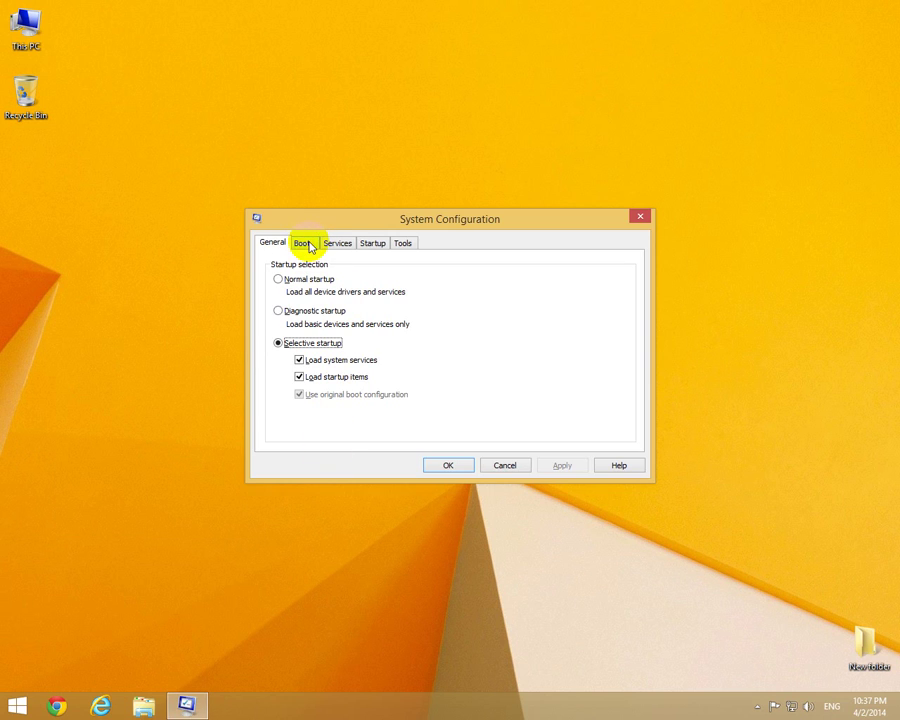
- Review the Windows 7, Windows 8 VHD and default Windows 8.1 VHD boot entries, then cancel
{"action": "left_click", "coordinate": [302, 243]}
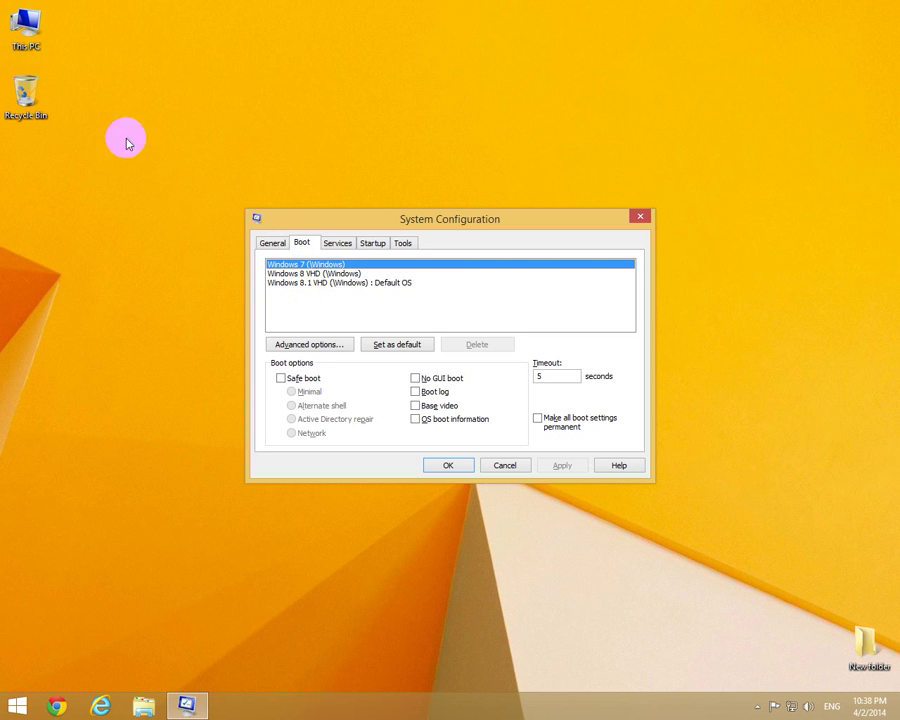
{"action": "left_click", "coordinate": [20, 700]}
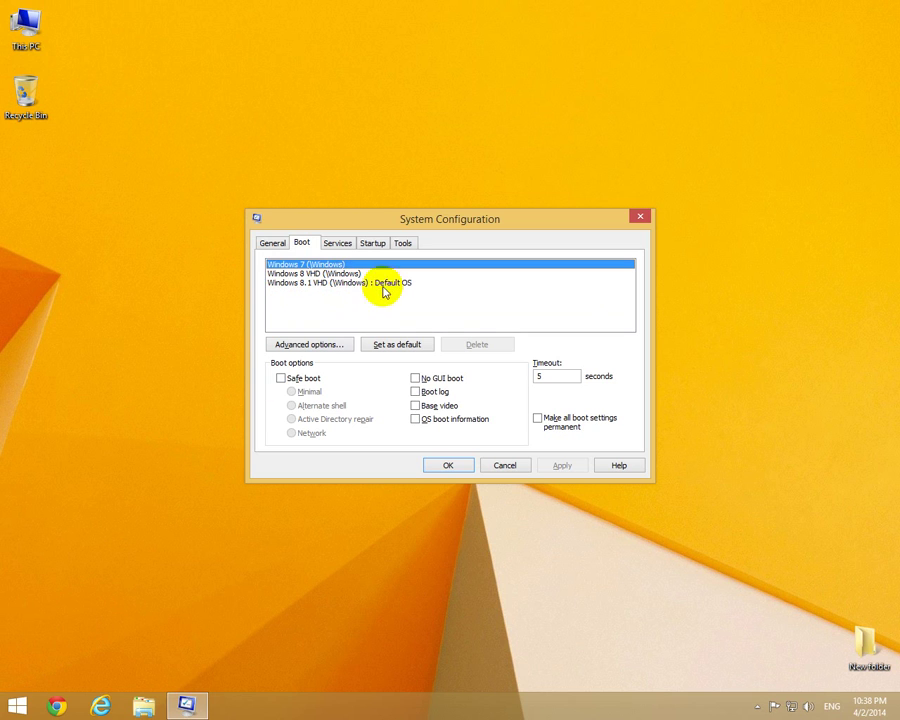
{"action": "left_click", "coordinate": [352, 273]}
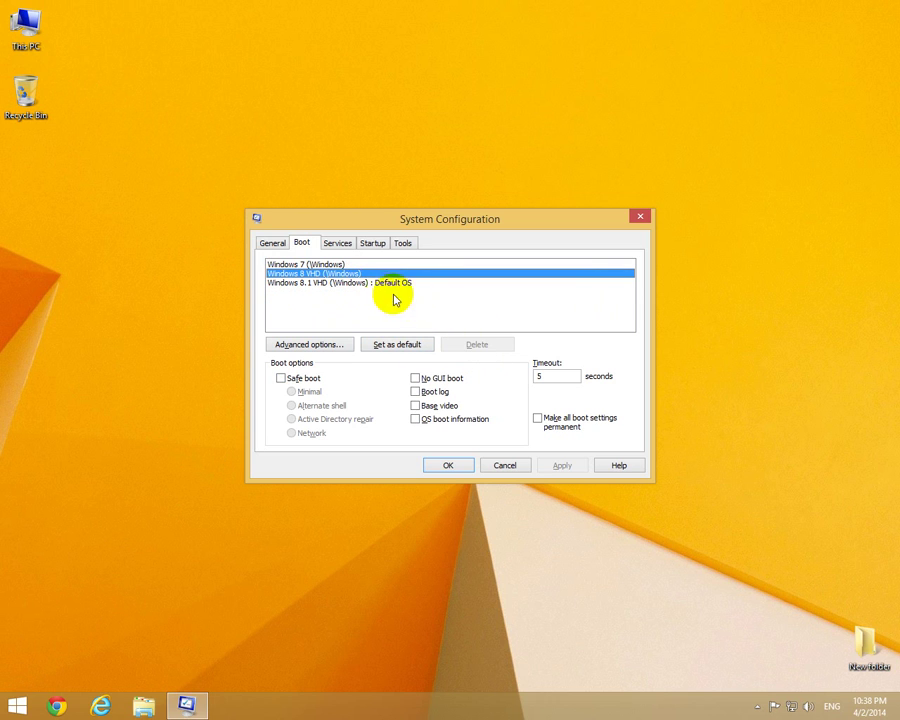
{"action": "left_click", "coordinate": [355, 284]}
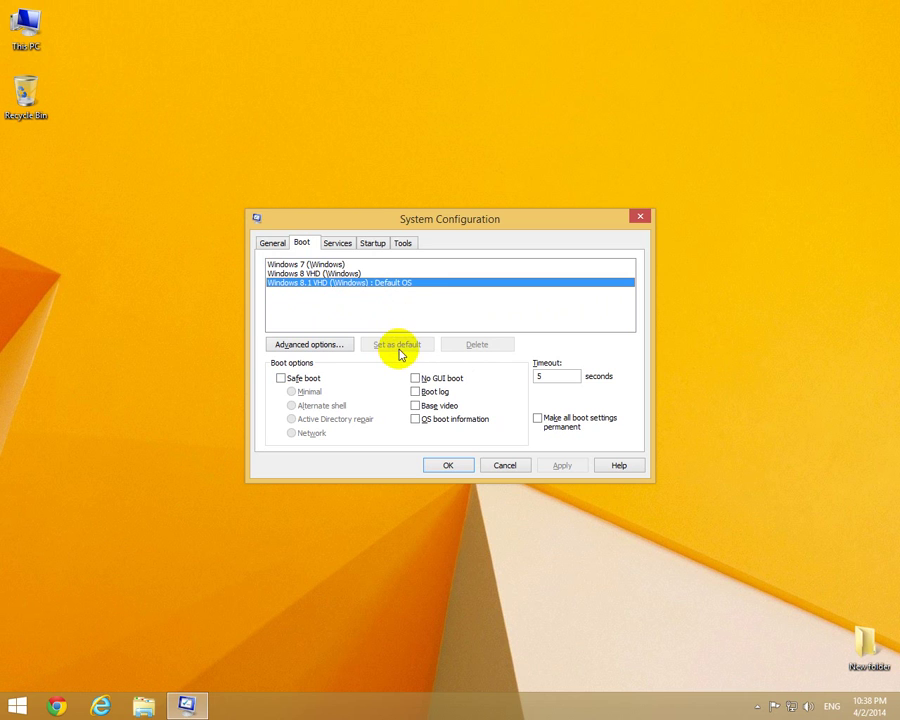
{"action": "left_click", "coordinate": [345, 272]}
{"action": "left_click", "coordinate": [347, 265]}
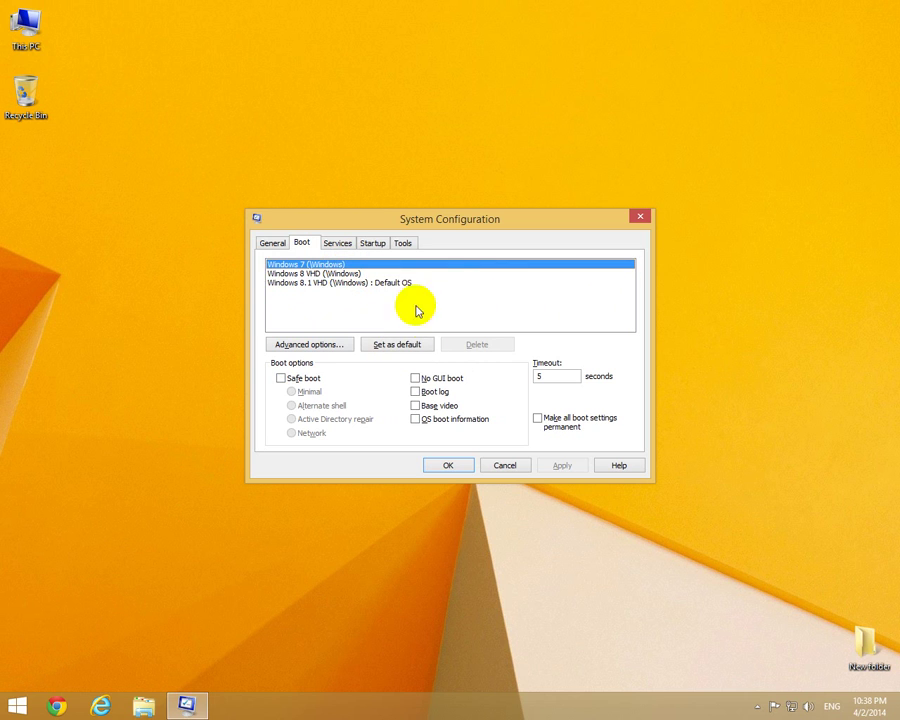
{"action": "left_click", "coordinate": [506, 466]}
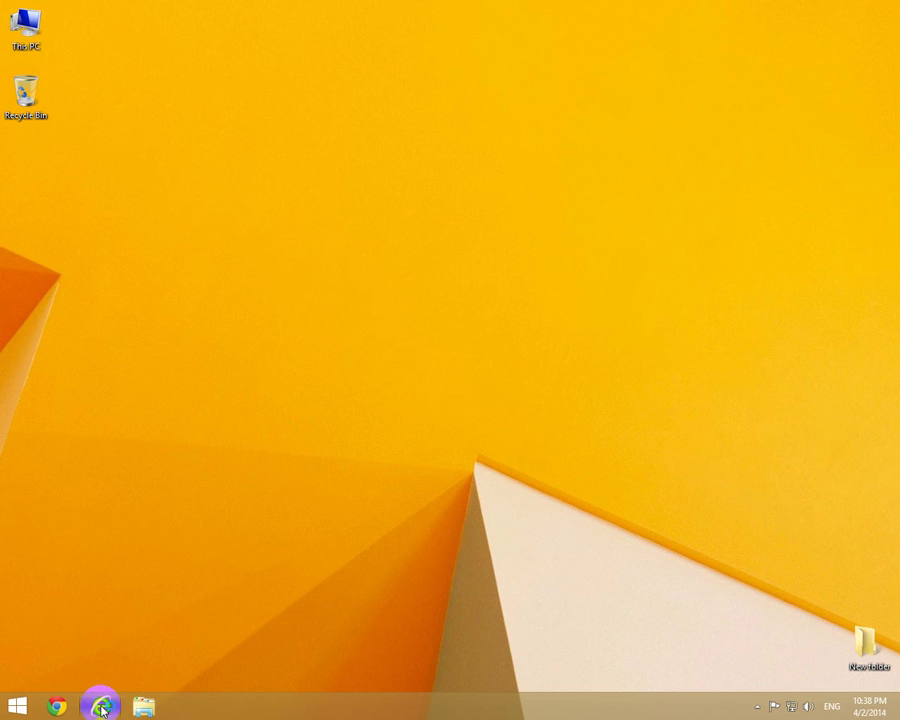
- Search 'easybcd' in Internet Explorer and start Softpedia's US mirror download of EasyBCD 2.2
{"action": "left_click", "coordinate": [101, 707]}
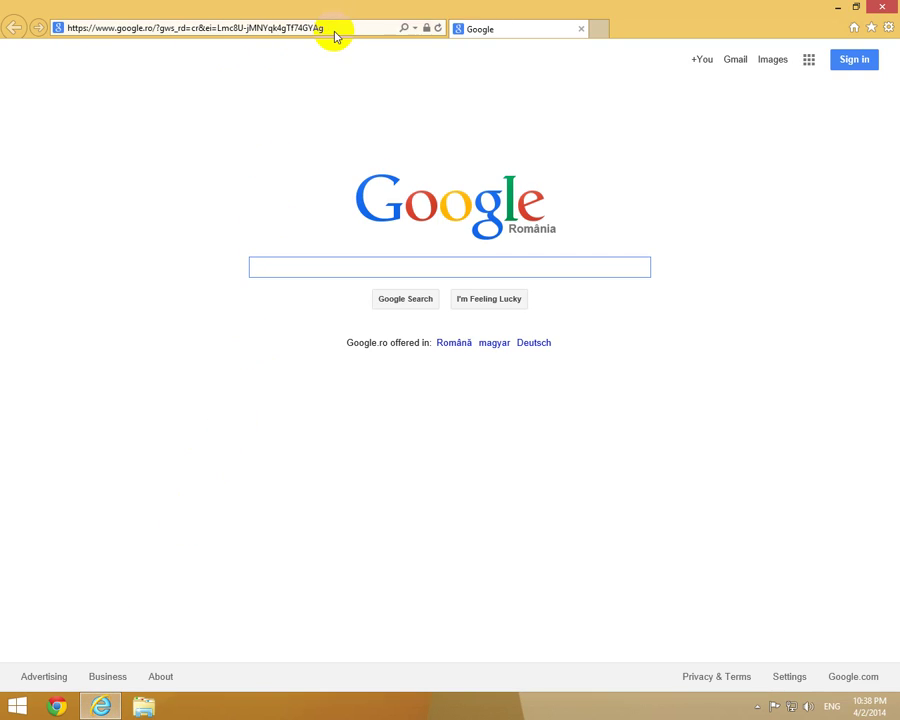
{"action": "type", "text": "eas"}
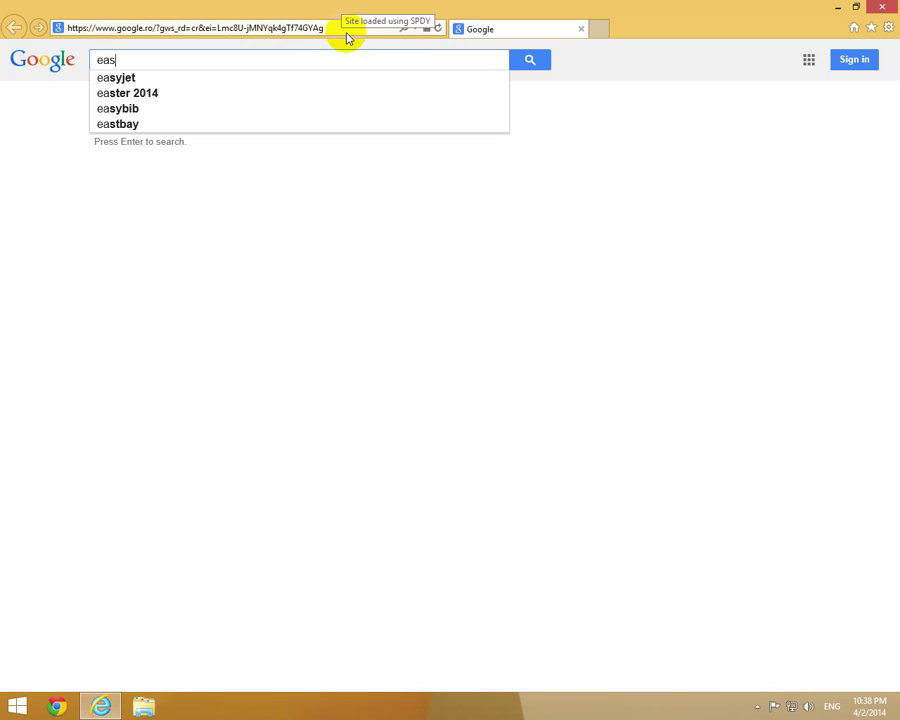
{"action": "type", "text": "ybcd"}
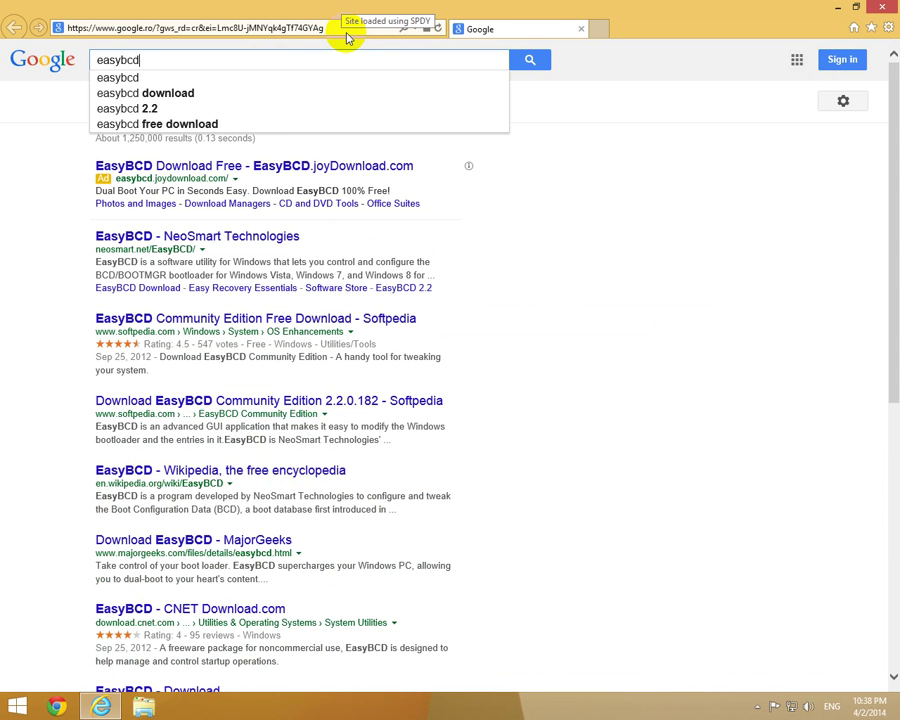
{"action": "key", "text": "Return"}
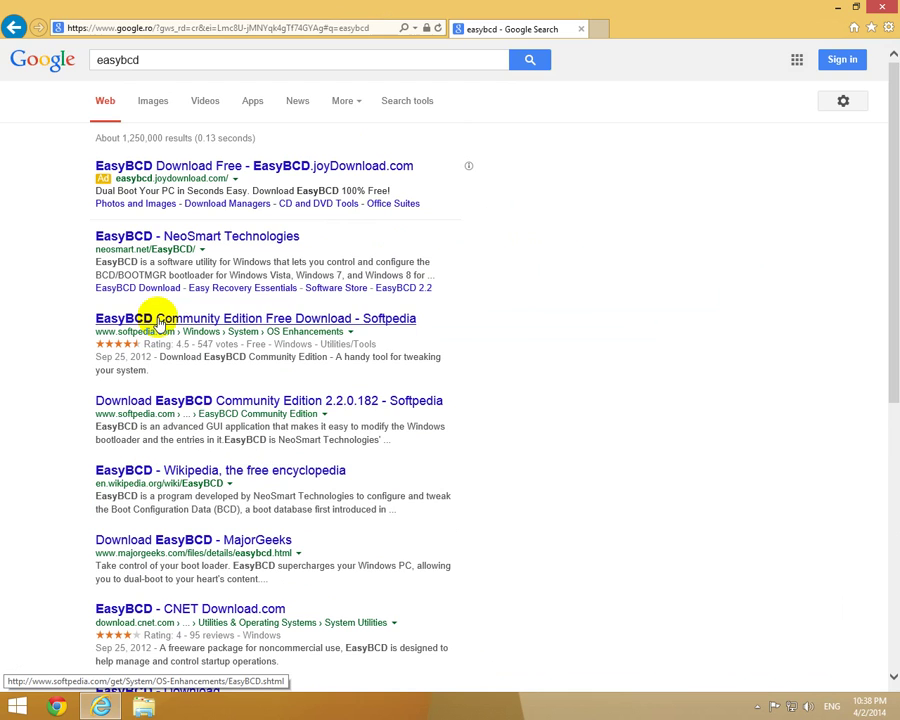
{"action": "left_click", "coordinate": [200, 318]}
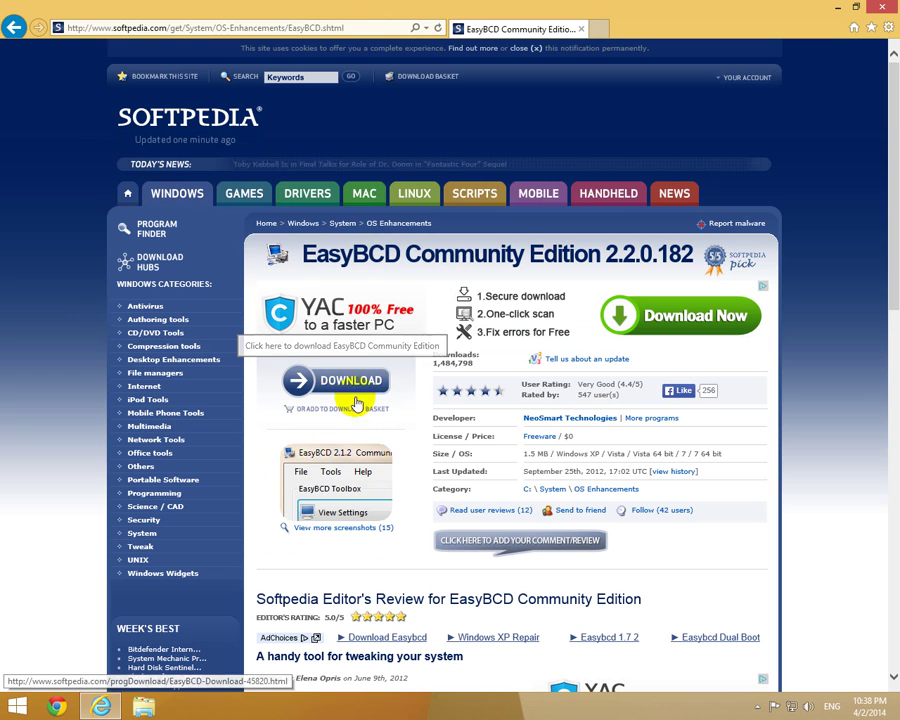
{"action": "left_click", "coordinate": [335, 385]}
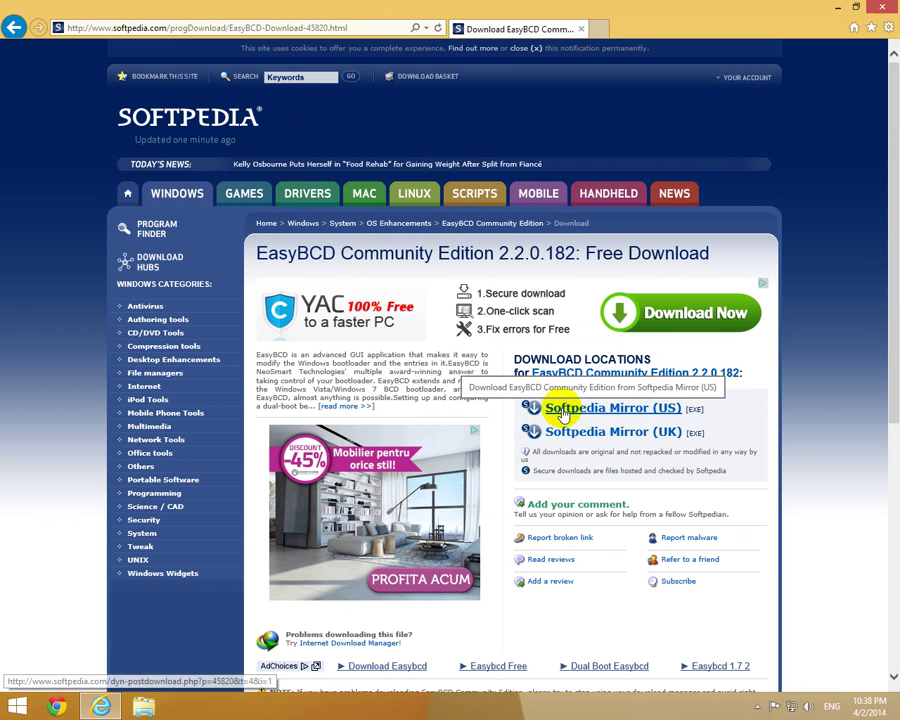
{"action": "left_click", "coordinate": [637, 414]}
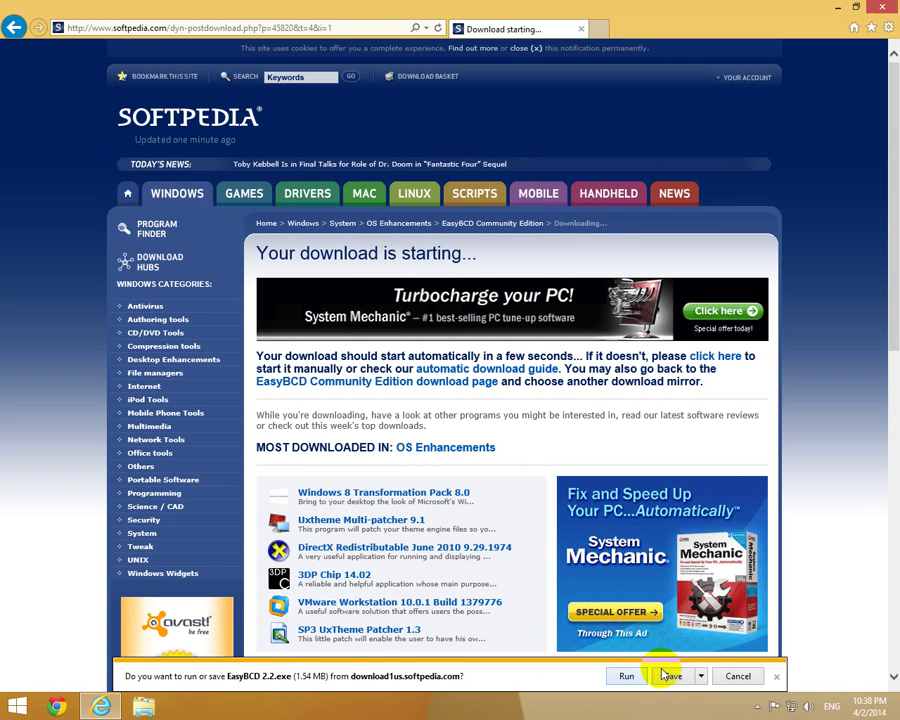
- Save EasyBCD 2.2.exe to the Desktop, retrying the failed download
{"action": "left_click", "coordinate": [703, 677]}
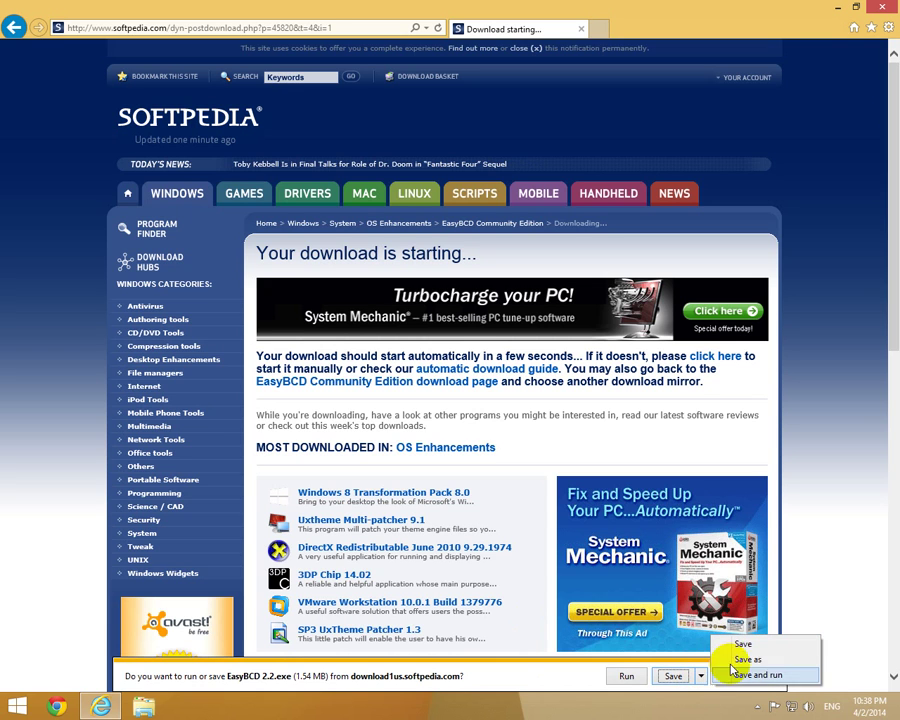
{"action": "left_click", "coordinate": [745, 602]}
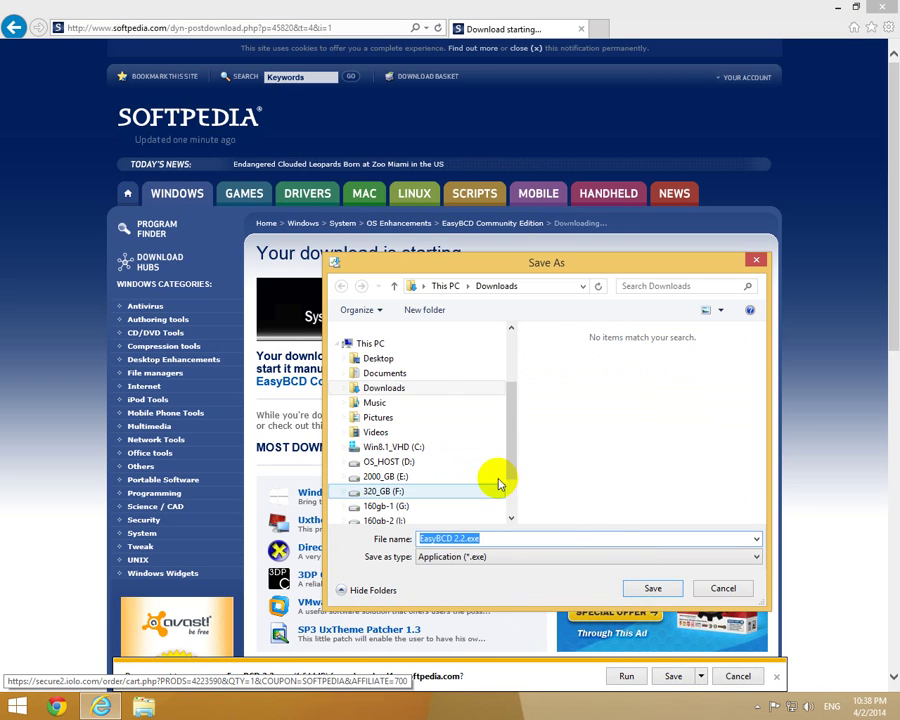
{"action": "left_click", "coordinate": [405, 358]}
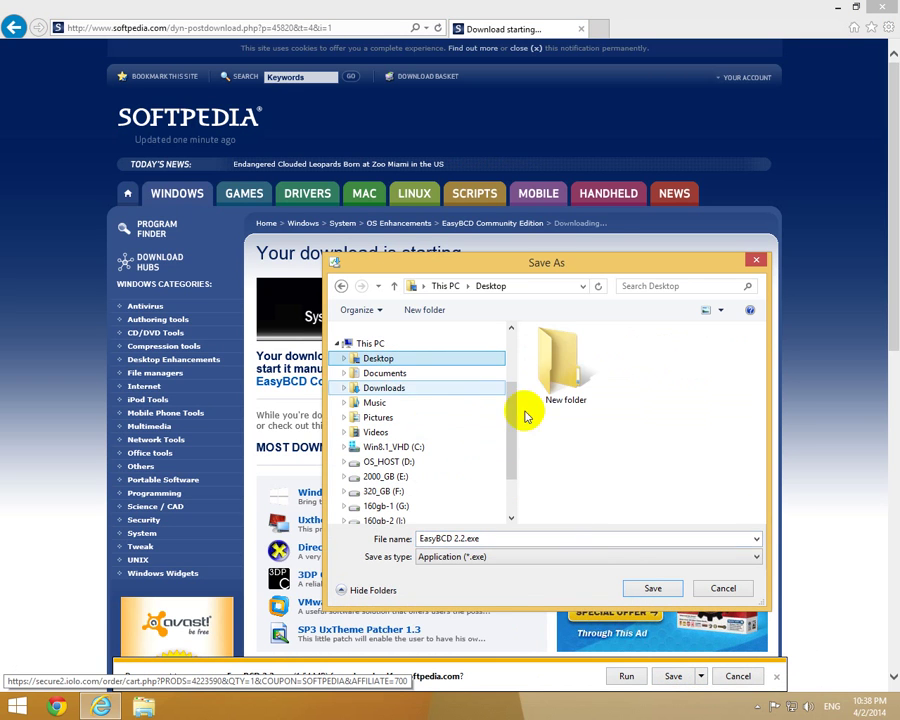
{"action": "left_click", "coordinate": [653, 588]}
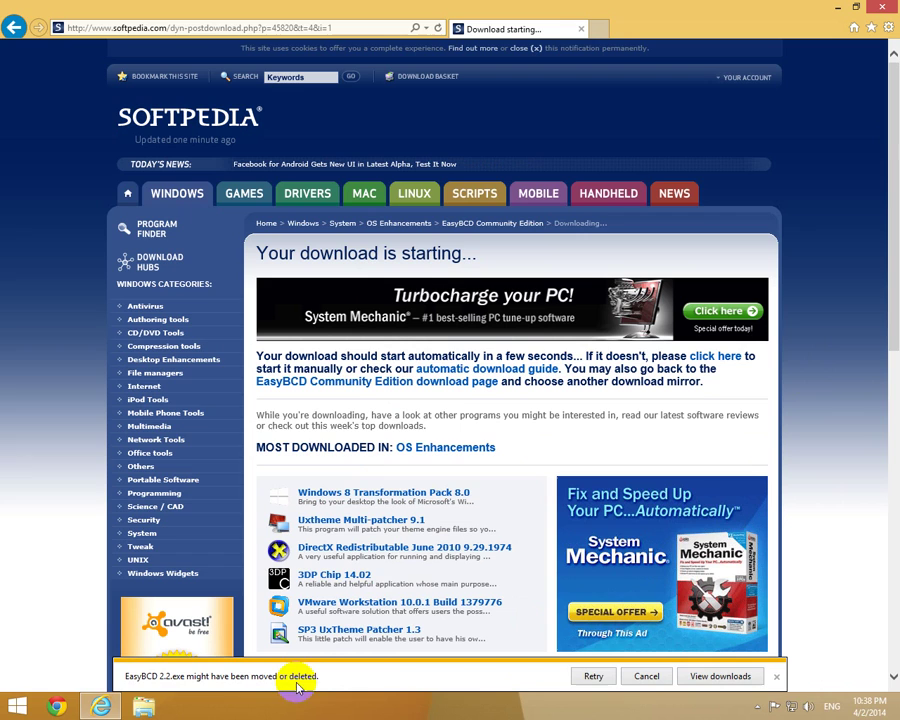
{"action": "left_click", "coordinate": [594, 677]}
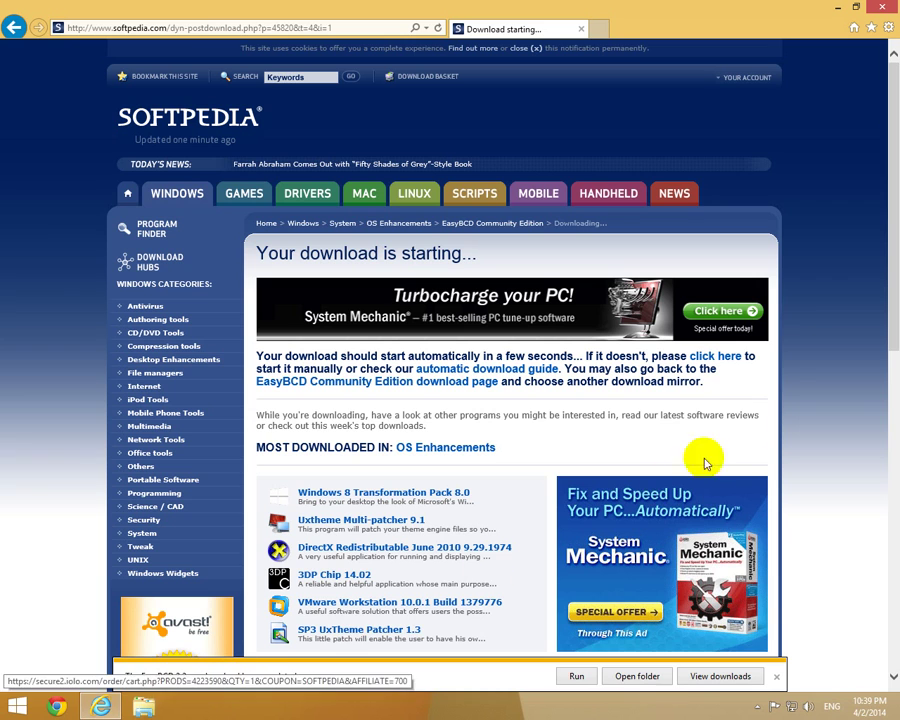
- Run EasyBCD 2.2.exe and install it with both components in the default location
{"action": "left_click", "coordinate": [883, 7]}
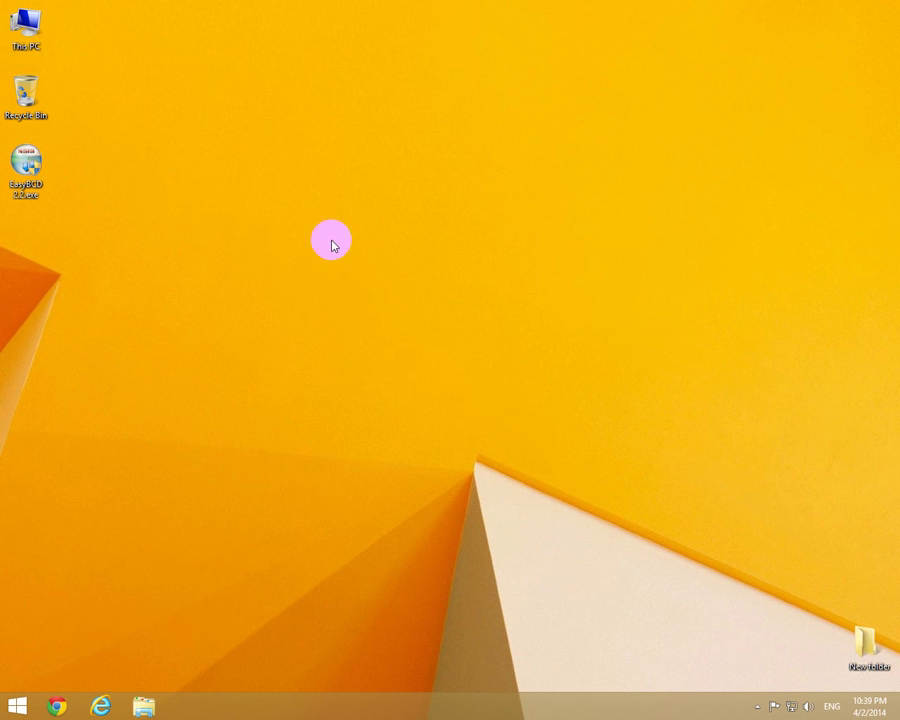
{"action": "left_click", "coordinate": [26, 168]}
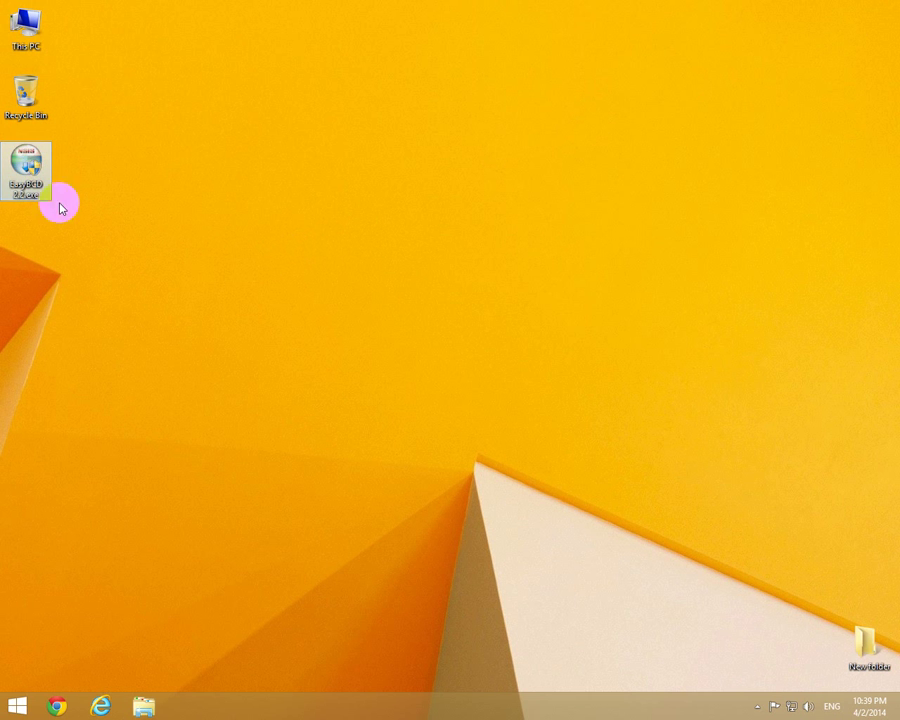
{"action": "double_click", "coordinate": [27, 168]}
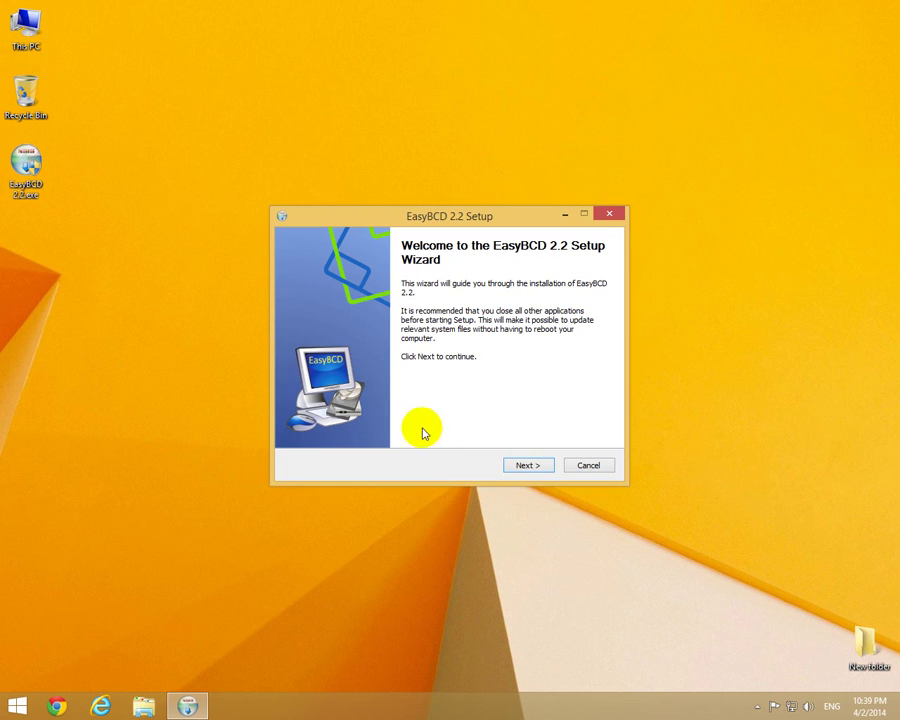
{"action": "left_click", "coordinate": [522, 466]}
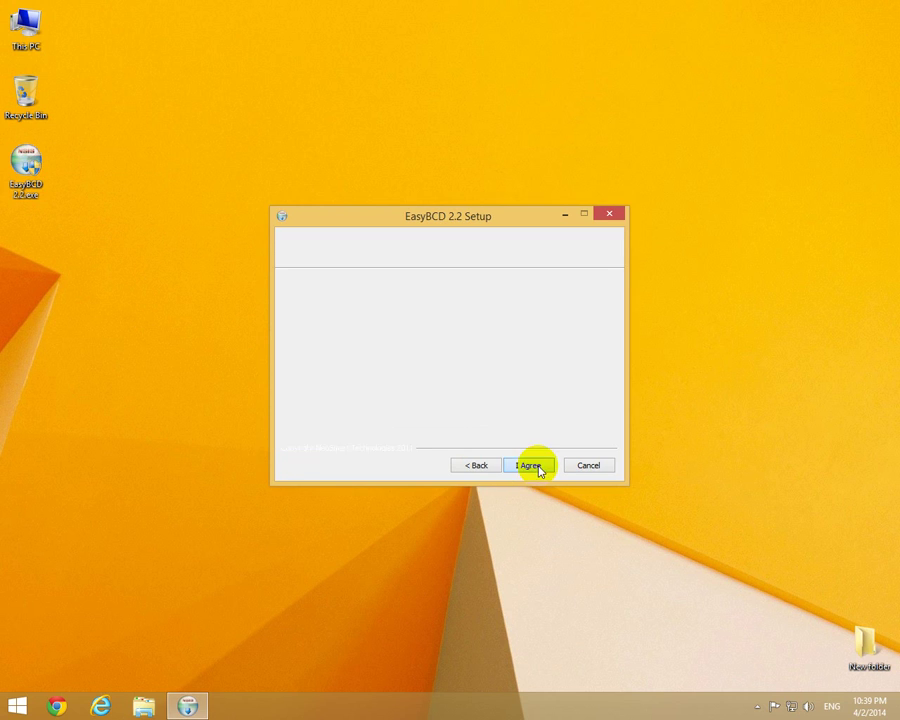
{"action": "left_click", "coordinate": [528, 467]}
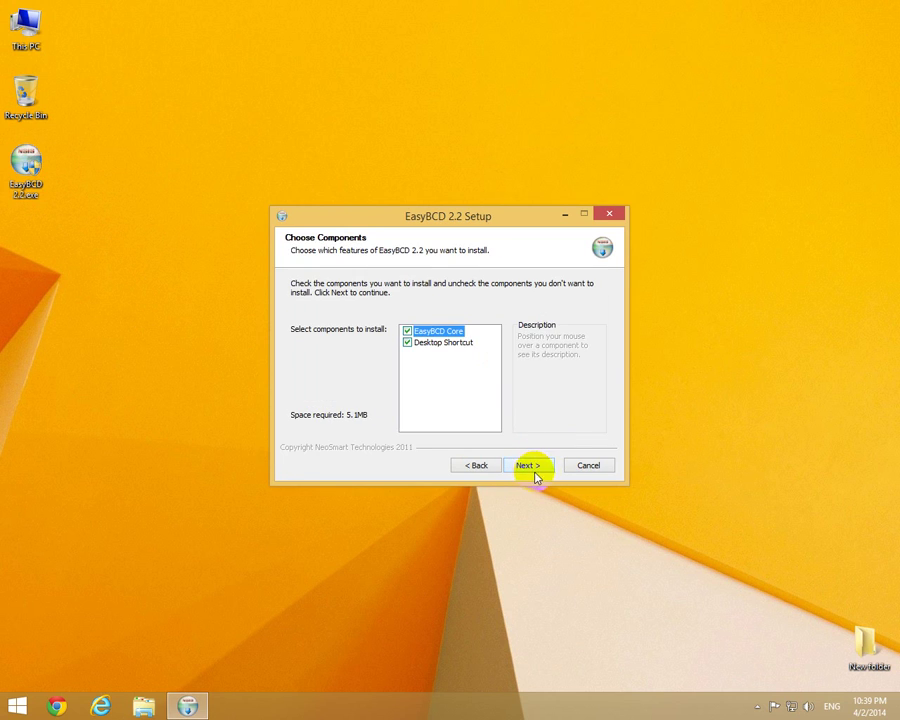
{"action": "left_click", "coordinate": [540, 470]}
{"action": "left_click", "coordinate": [538, 472]}
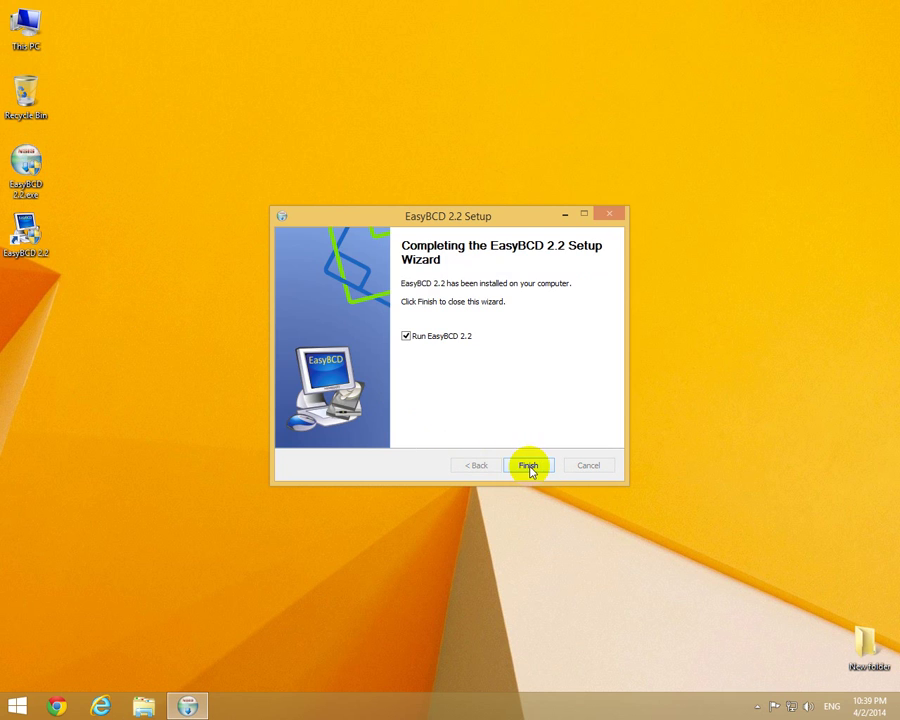
{"action": "left_click", "coordinate": [530, 468]}
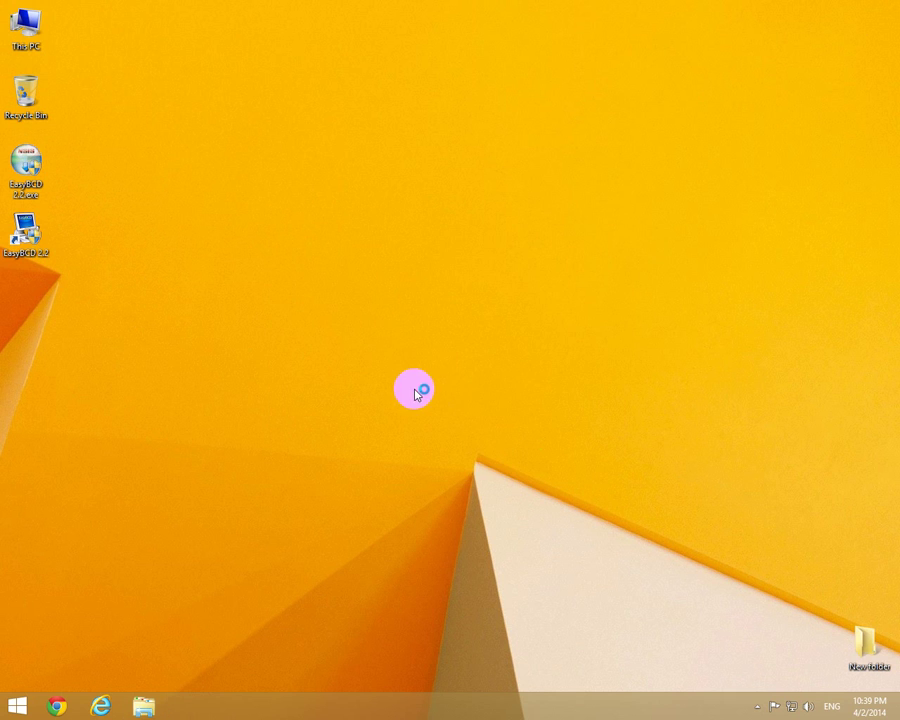
- Launch EasyBCD 2.2, open Edit Boot Menu, and select the Windows XP entry
{"action": "double_click", "coordinate": [47, 252]}
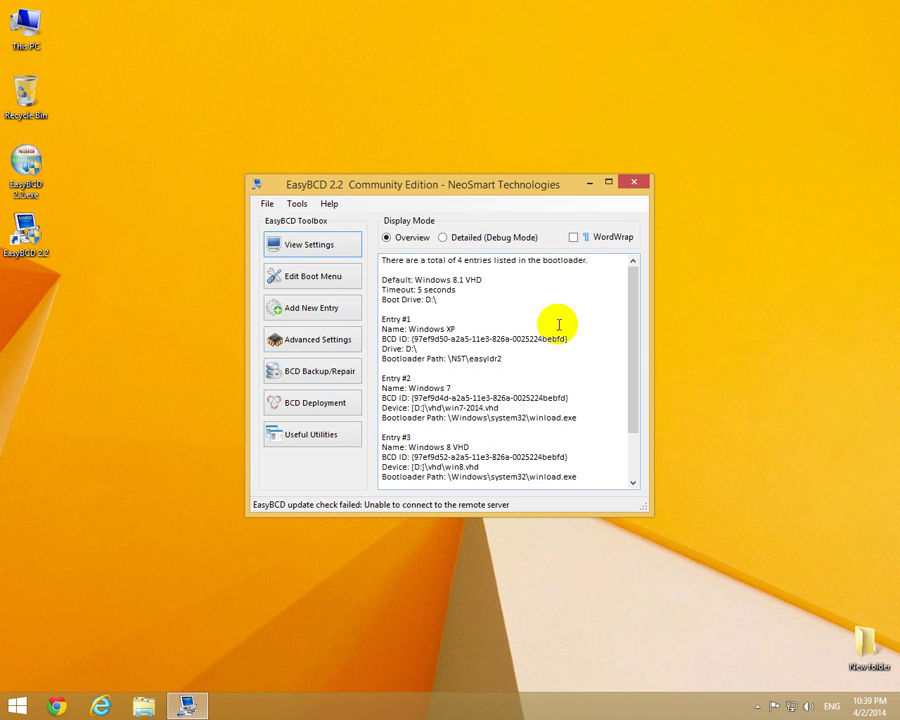
{"action": "left_click", "coordinate": [322, 285]}
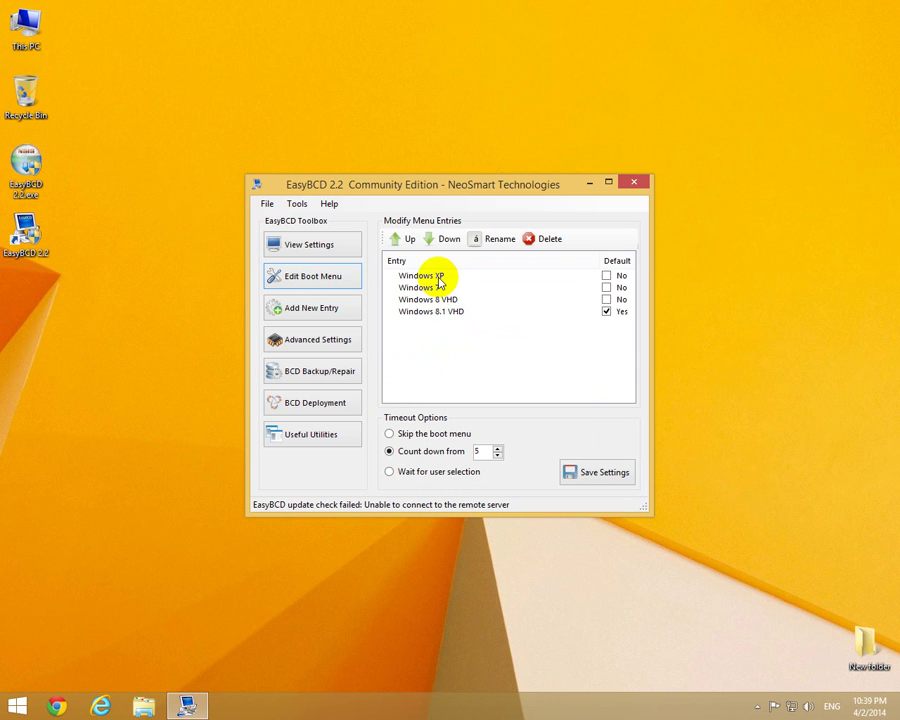
{"action": "left_click", "coordinate": [396, 276]}
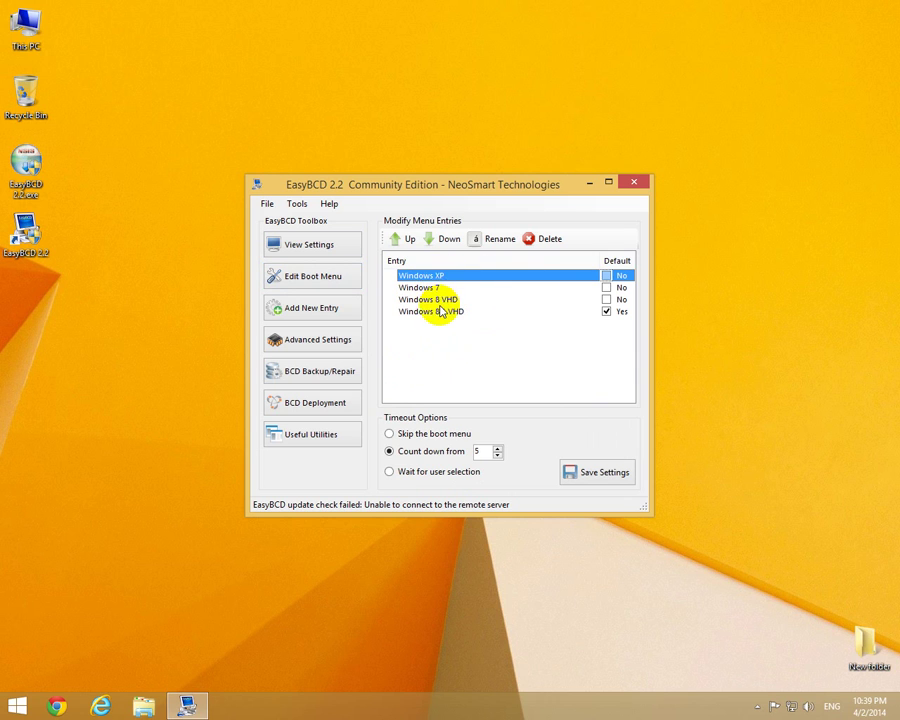
- Move Windows XP down two places and Windows 8.1 VHD up to second place
{"action": "left_click", "coordinate": [443, 288]}
{"action": "left_click", "coordinate": [452, 276]}
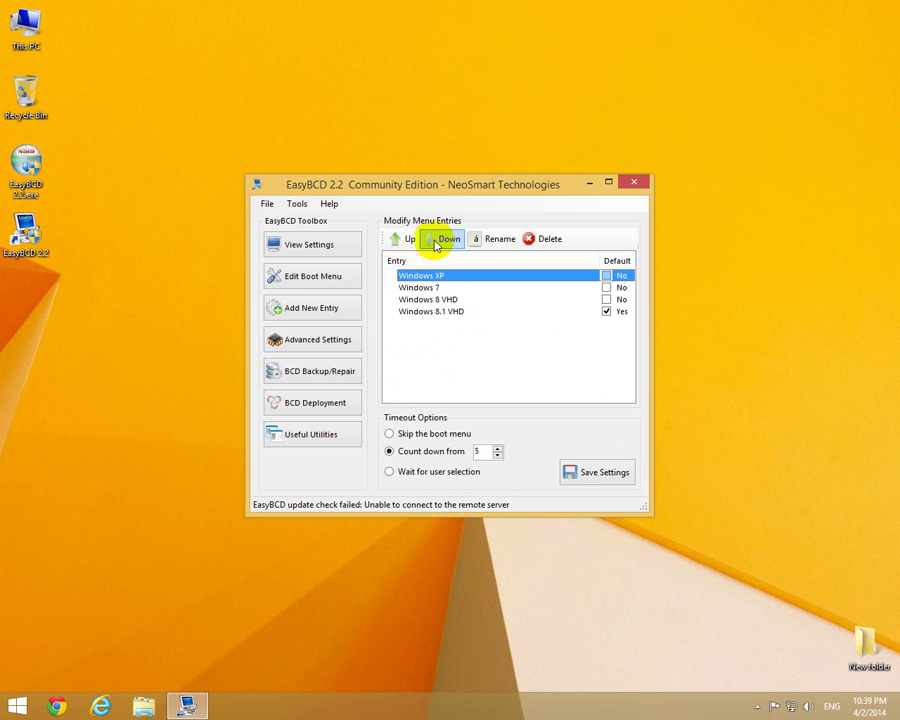
{"action": "left_click", "coordinate": [448, 245]}
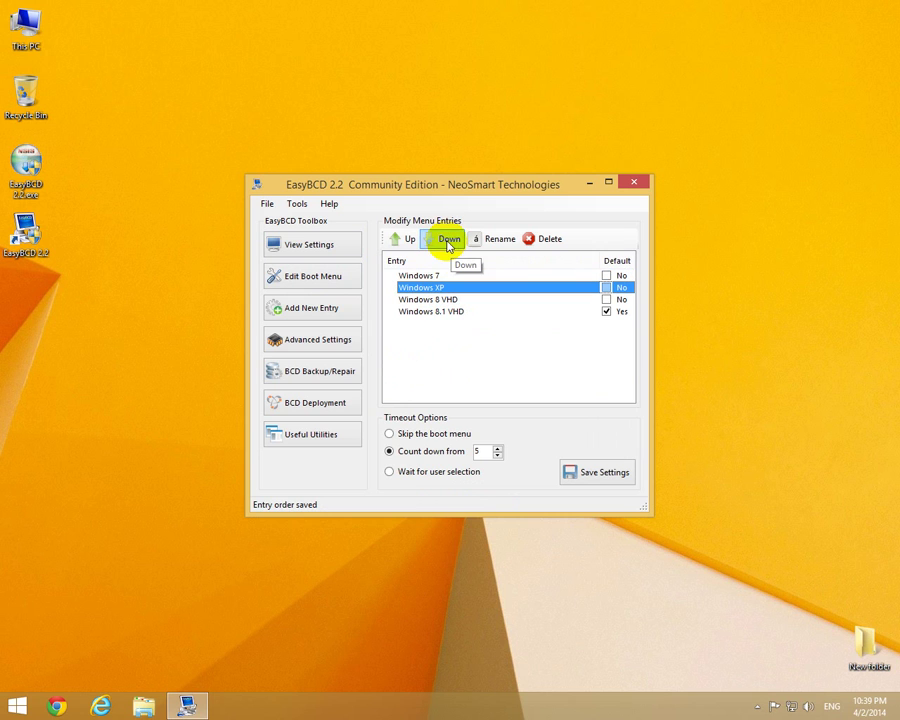
{"action": "left_click", "coordinate": [447, 241]}
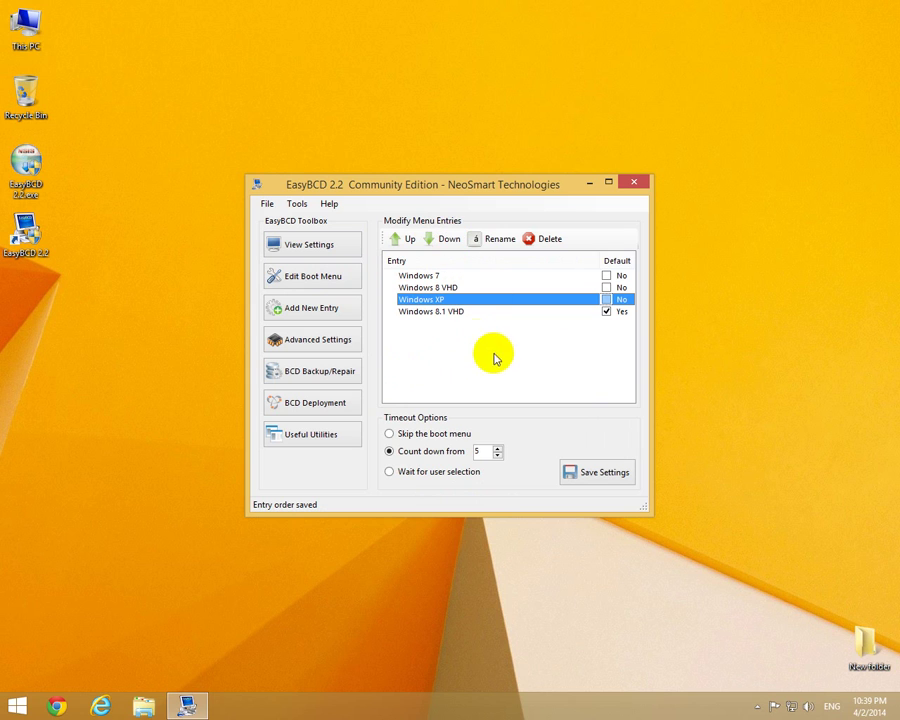
{"action": "left_click", "coordinate": [450, 312]}
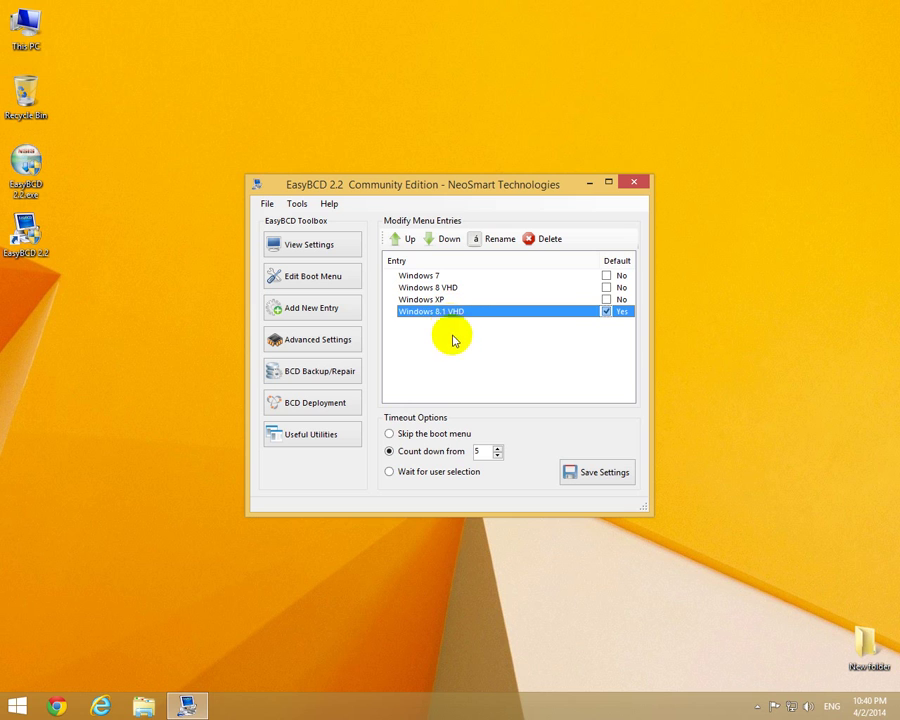
{"action": "left_click", "coordinate": [409, 240]}
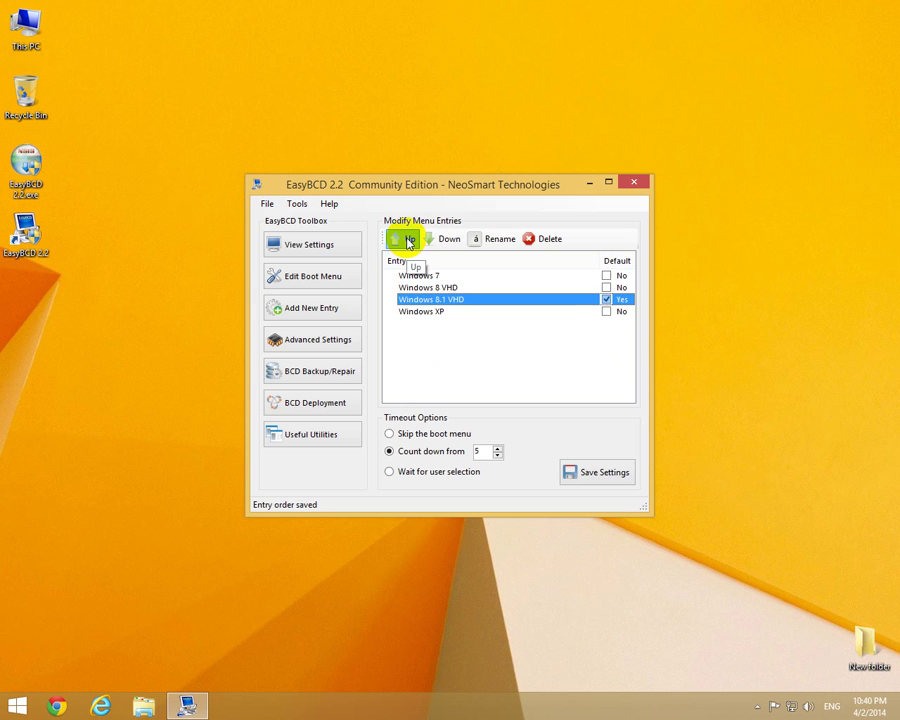
{"action": "left_click", "coordinate": [409, 240]}
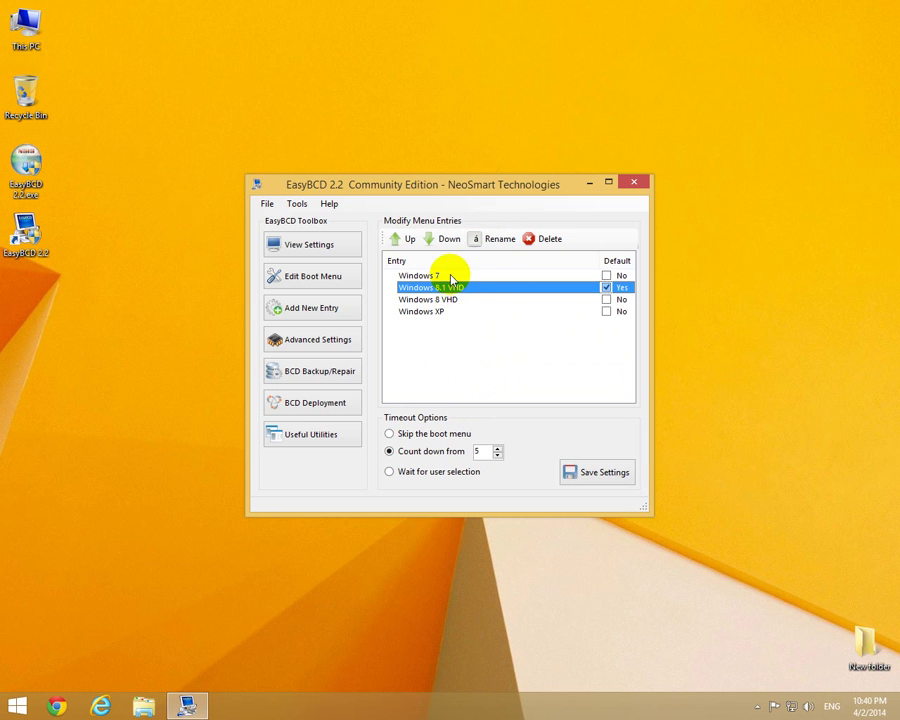
- Rename the Windows 7 boot entry to 'Windows 7 -222', then select Windows XP
{"action": "left_click", "coordinate": [452, 274]}
{"action": "left_click", "coordinate": [497, 243]}
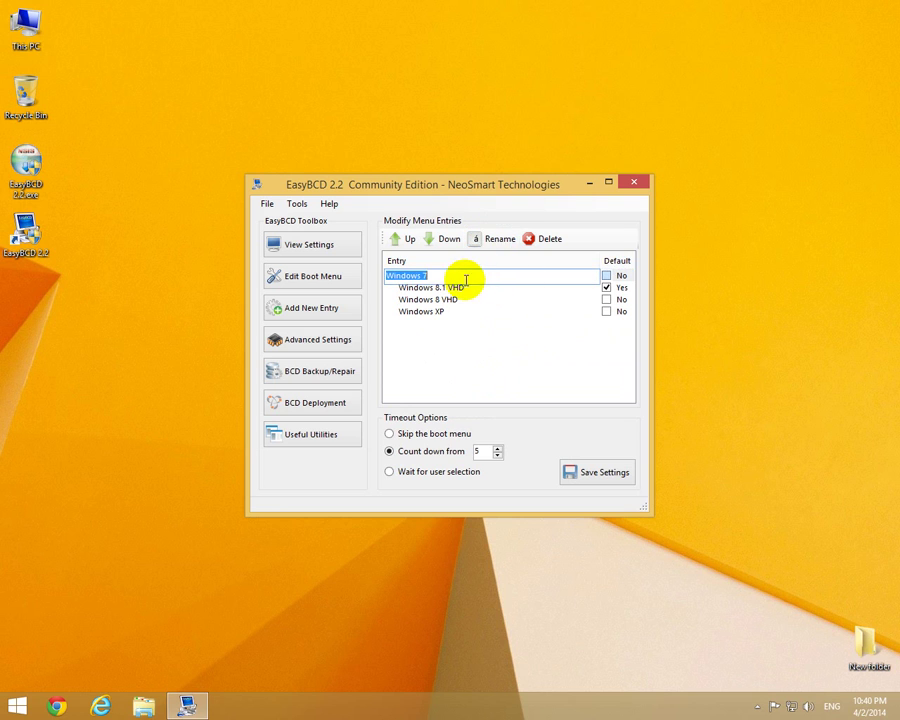
{"action": "left_click", "coordinate": [457, 275]}
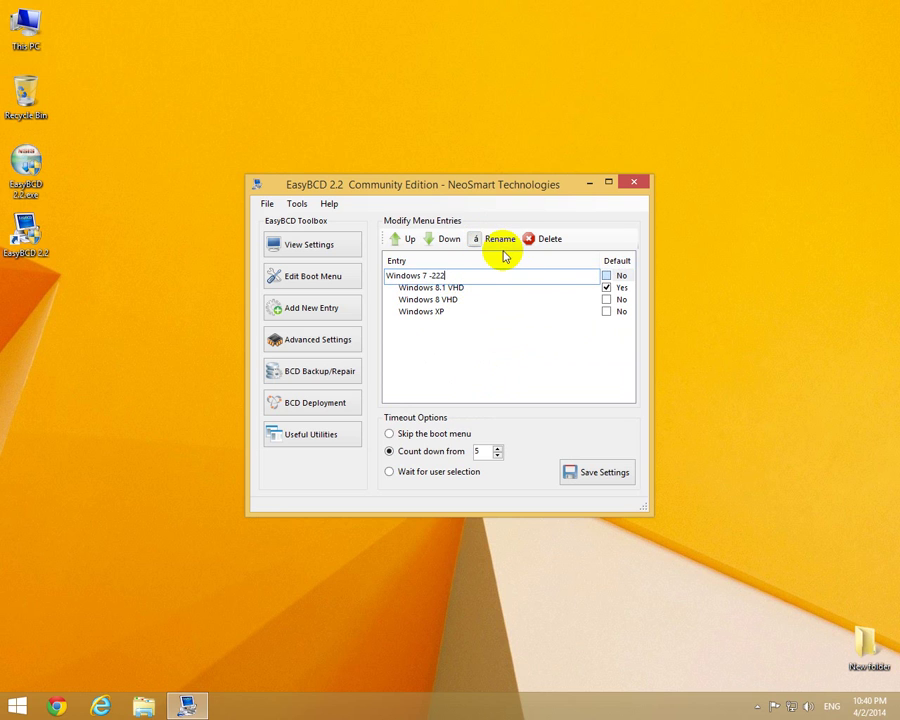
{"action": "key", "text": "Return"}
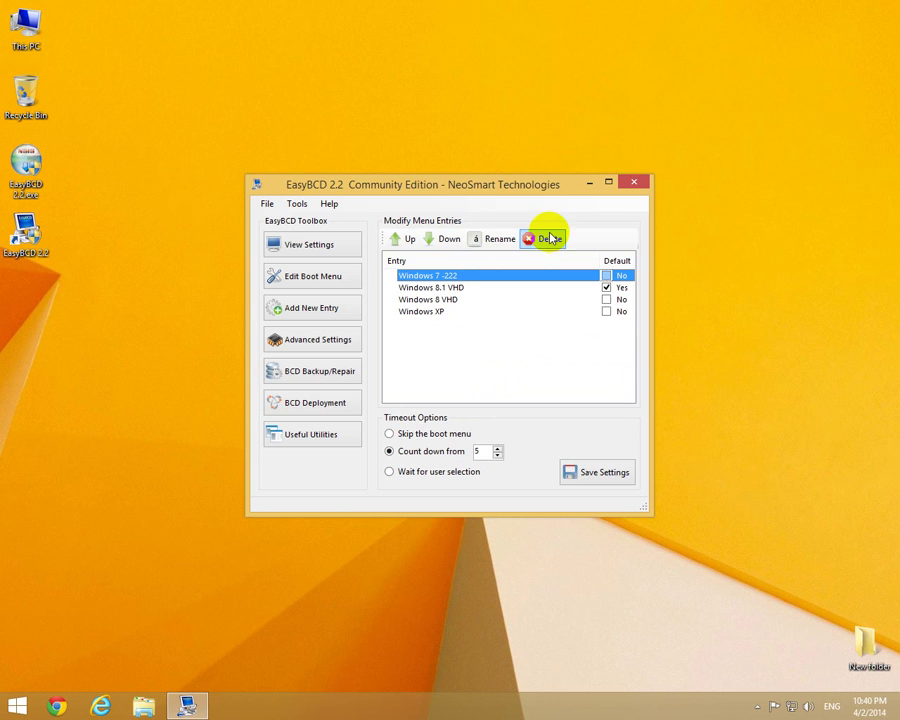
{"action": "left_click", "coordinate": [444, 312]}
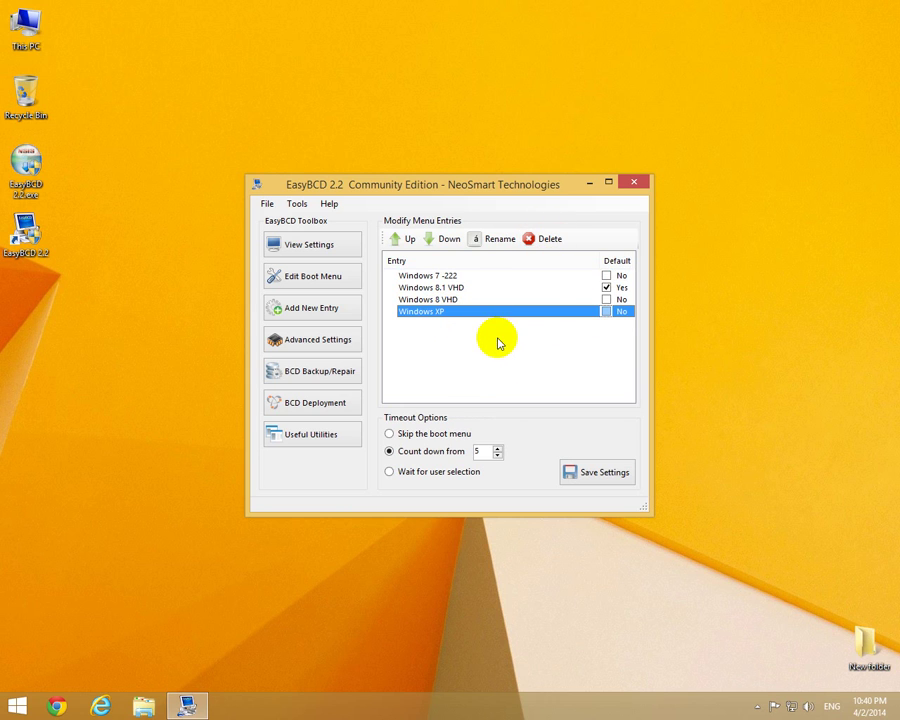
- Delete the Windows XP boot entry and confirm the deletion
{"action": "left_click", "coordinate": [549, 240]}
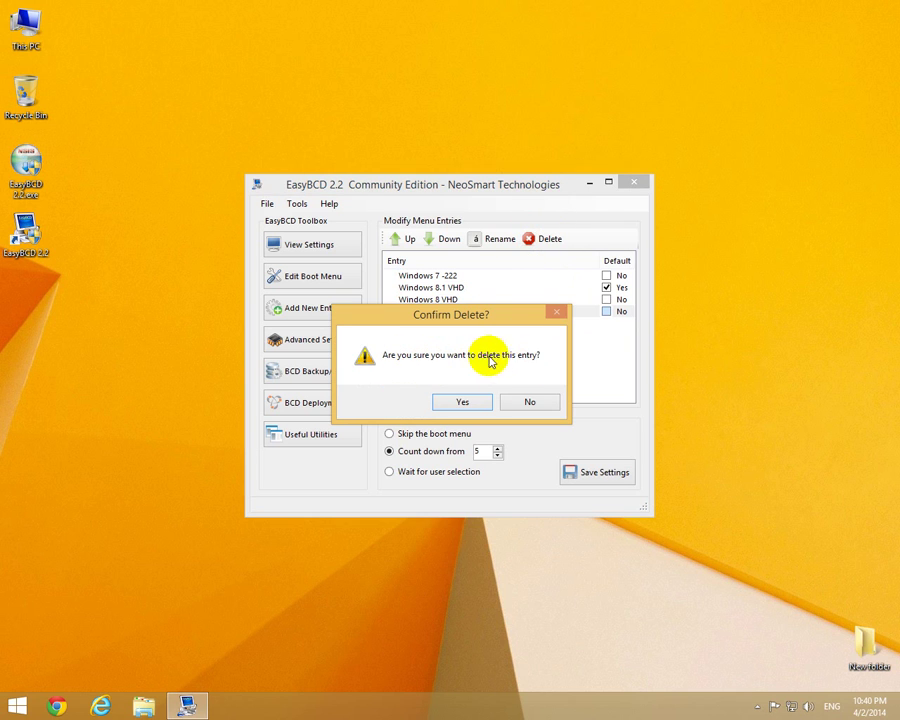
{"action": "left_click", "coordinate": [463, 401]}
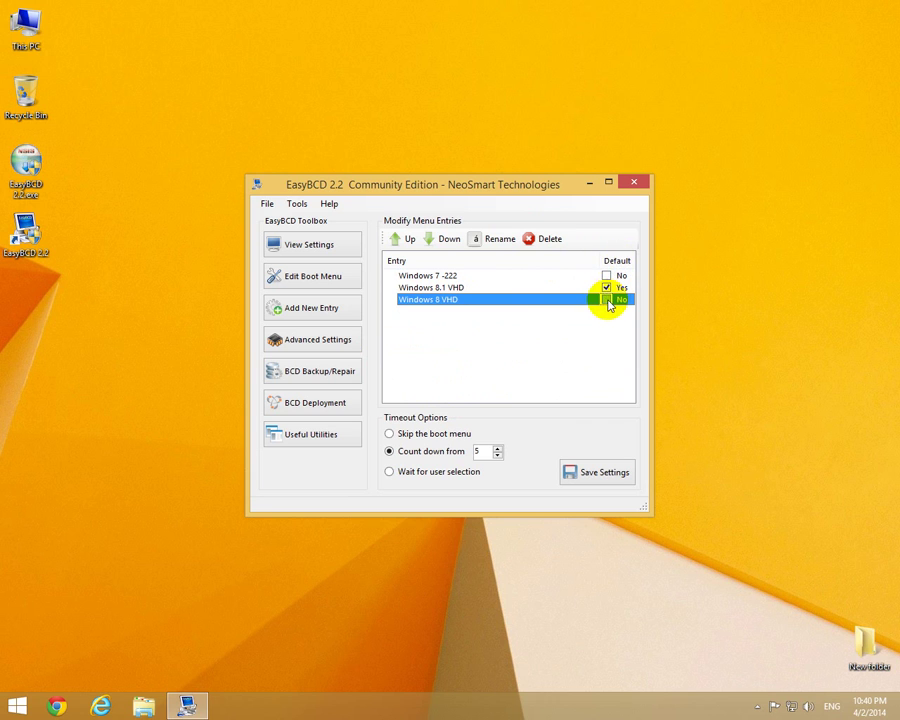
- Make Windows 8 VHD default with a 6-second countdown and save the settings
{"action": "left_click", "coordinate": [606, 299]}
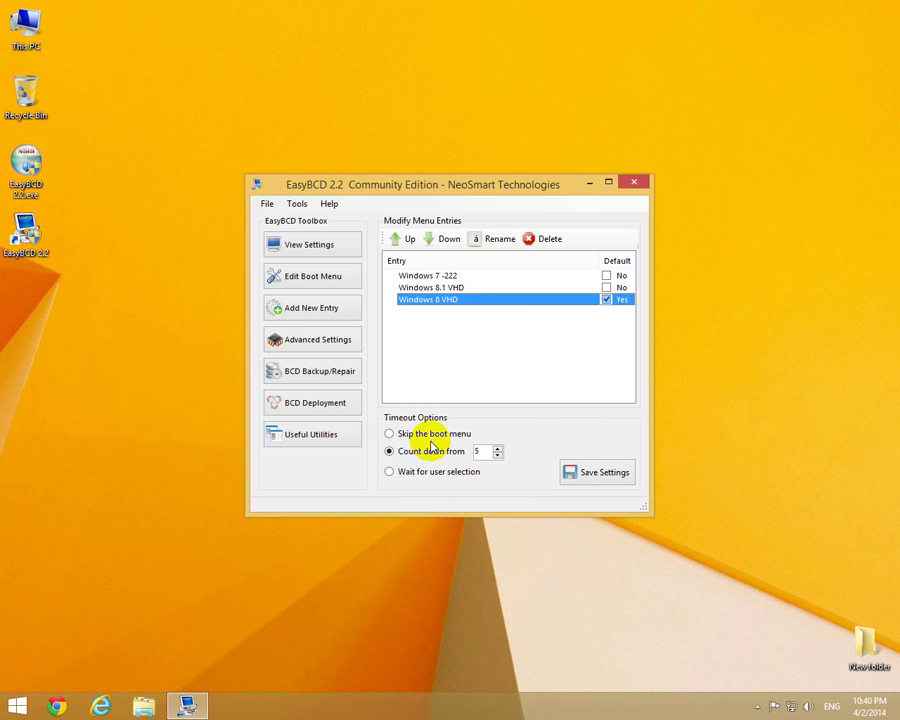
{"action": "double_click", "coordinate": [478, 452]}
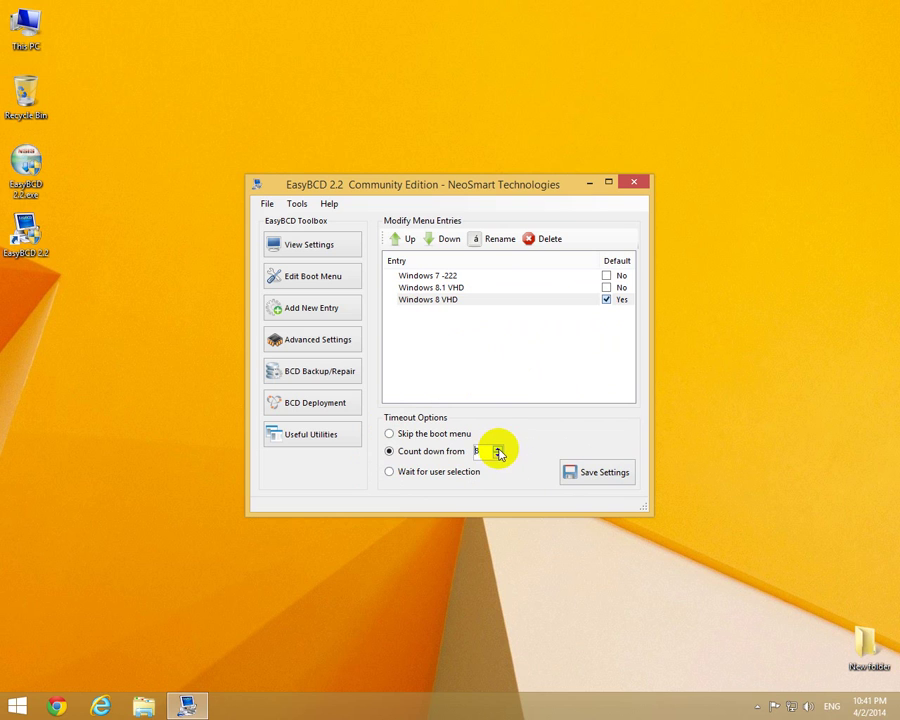
{"action": "left_click", "coordinate": [593, 478]}
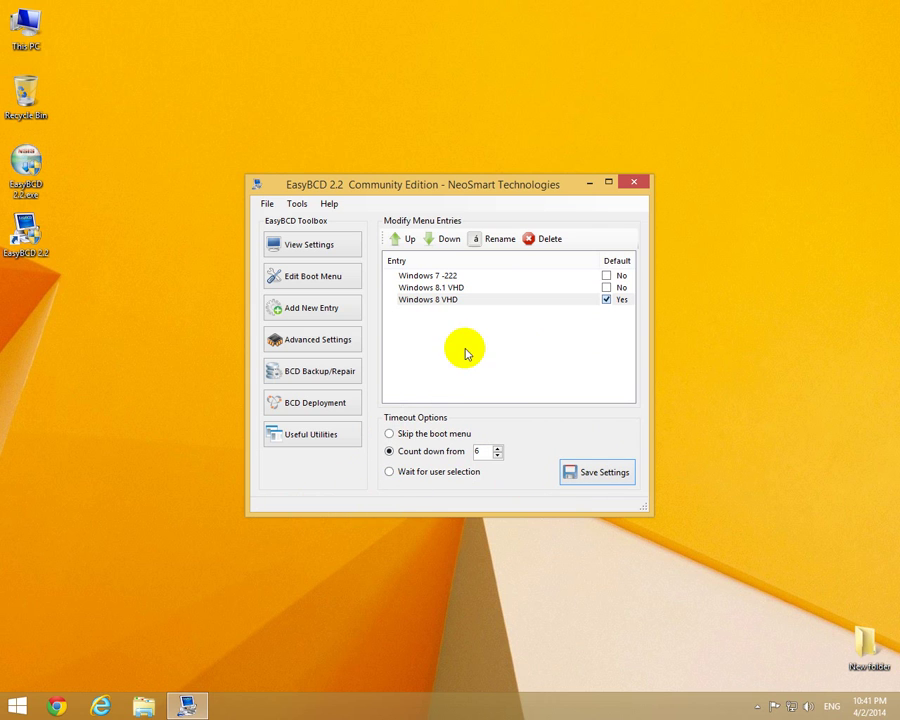
- Delete the Windows 7 -222 entry, then the Windows 8 VHD entry, confirming each deletion
{"action": "left_click", "coordinate": [405, 275]}
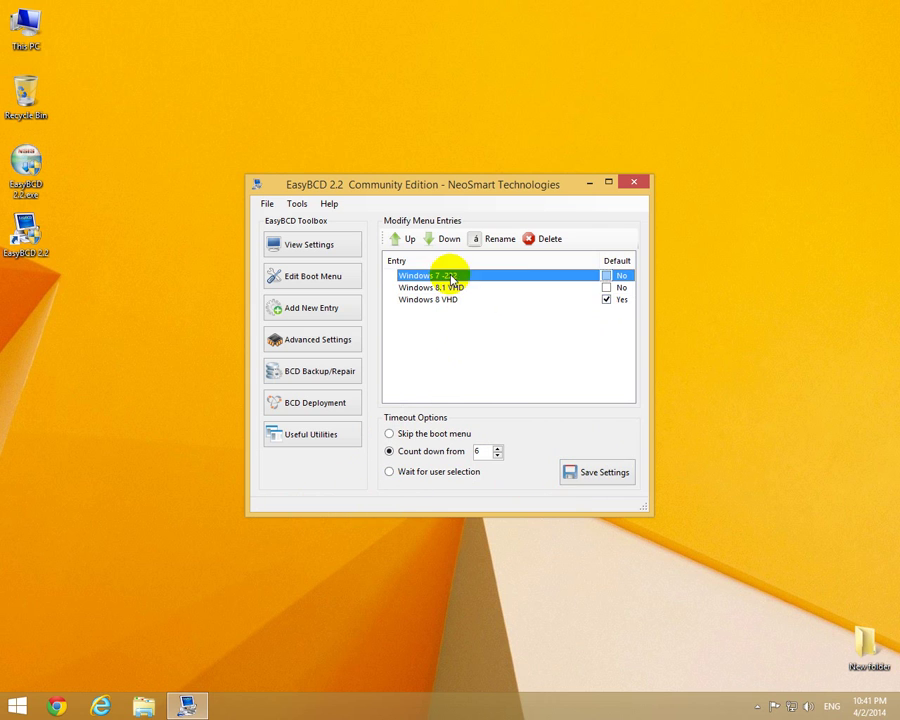
{"action": "left_click", "coordinate": [546, 241]}
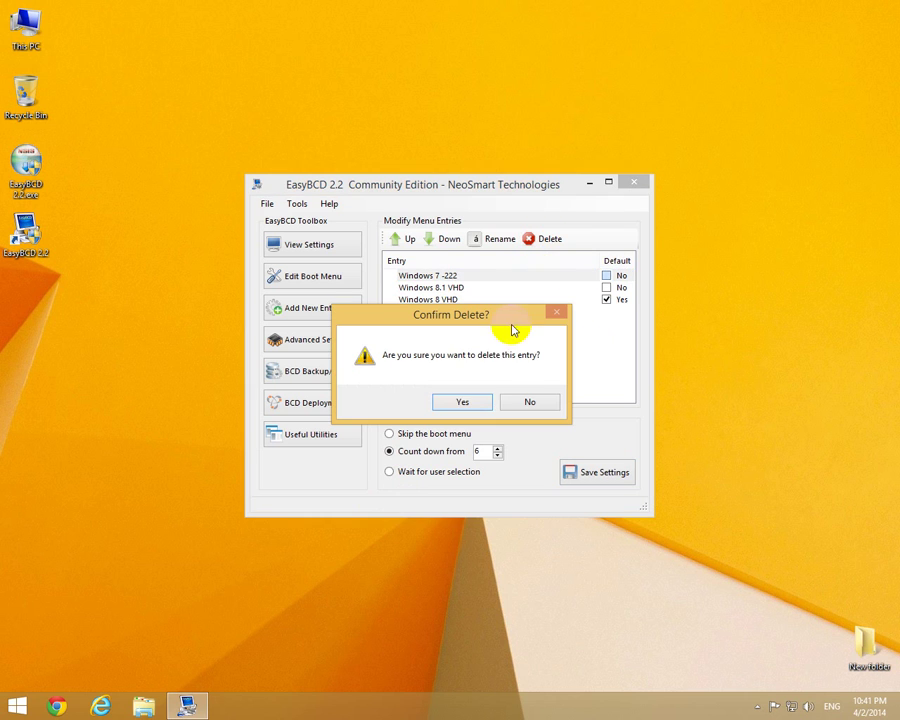
{"action": "left_click", "coordinate": [474, 403]}
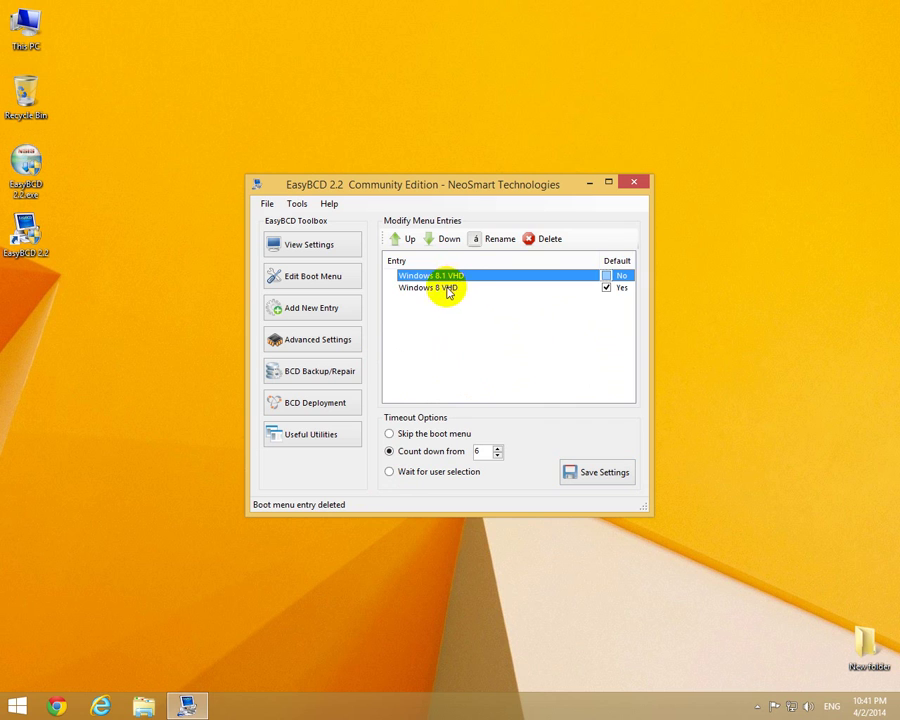
{"action": "left_click", "coordinate": [447, 289]}
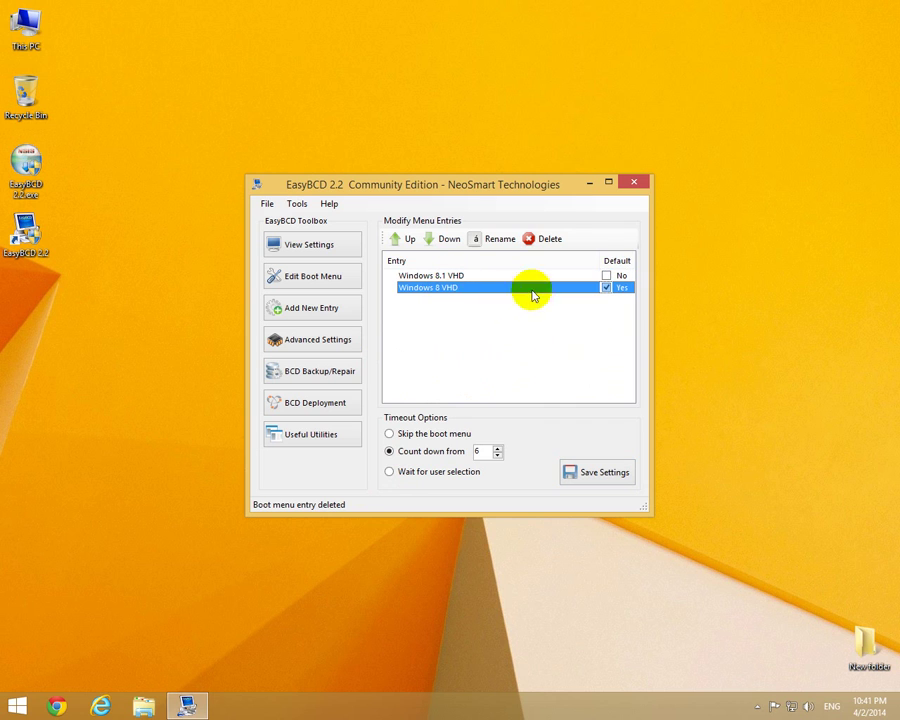
{"action": "left_click", "coordinate": [546, 240]}
{"action": "left_click", "coordinate": [463, 402]}
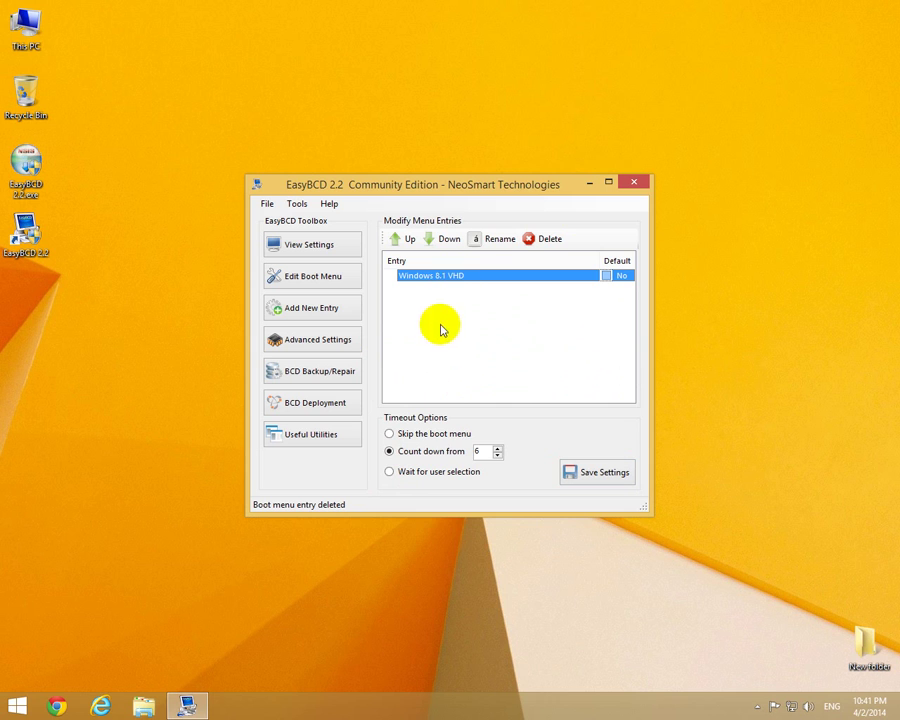
- Start a new Windows NT/2k/XP/2k3 boot entry and rename it Windows XP
{"action": "left_click", "coordinate": [306, 314]}
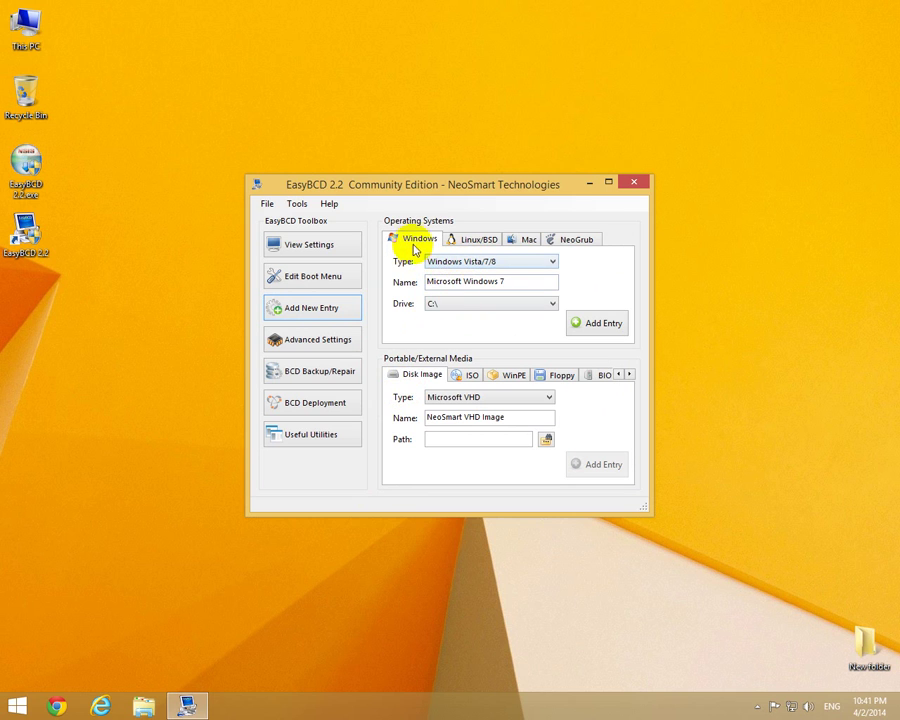
{"action": "left_click", "coordinate": [452, 263]}
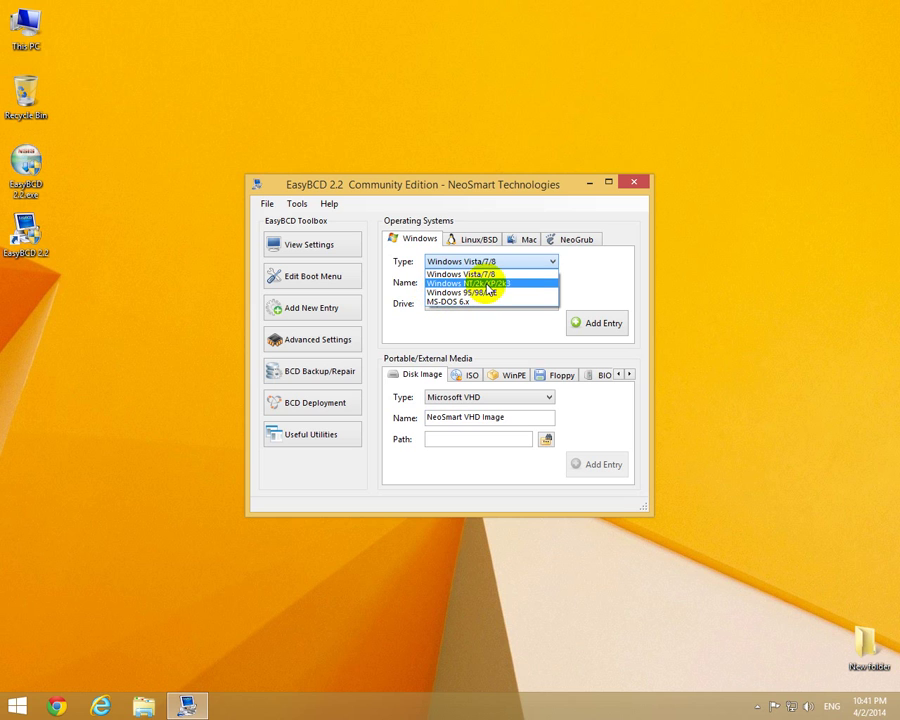
{"action": "left_click", "coordinate": [490, 285]}
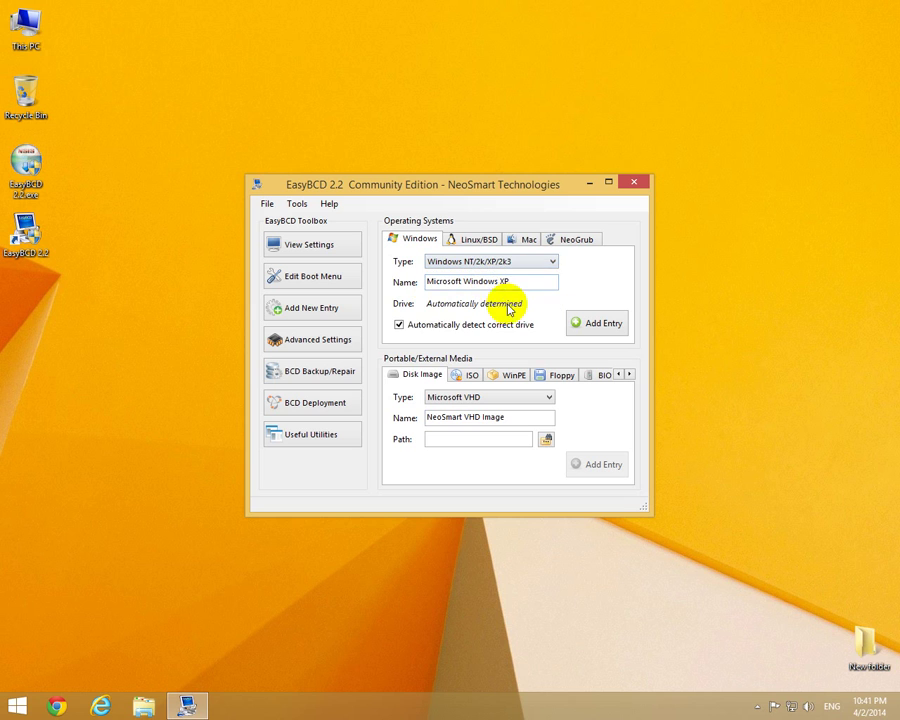
{"action": "double_click", "coordinate": [440, 283]}
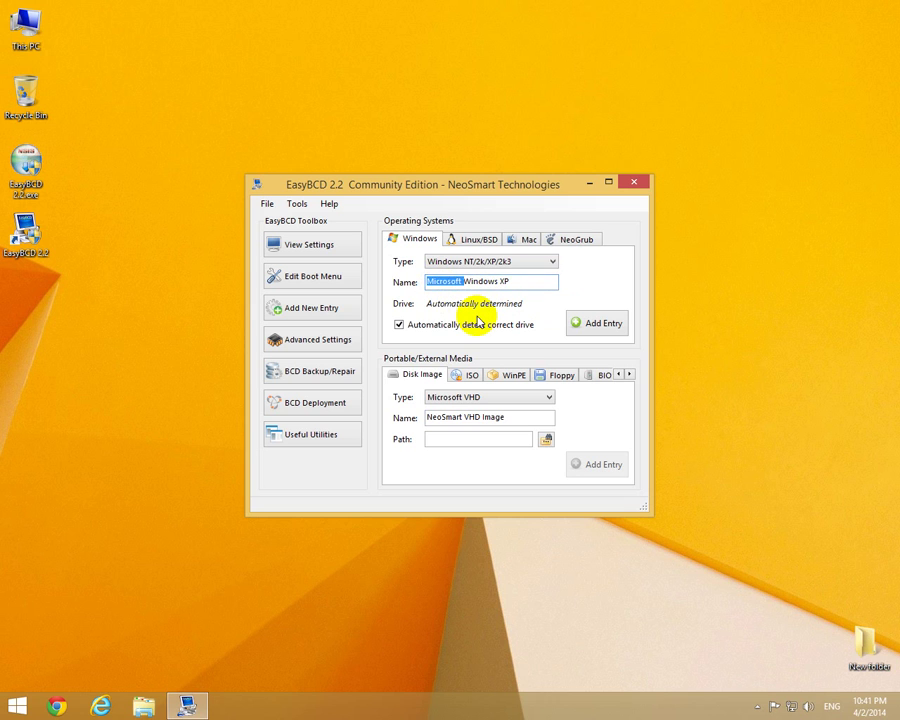
{"action": "left_click", "coordinate": [318, 277]}
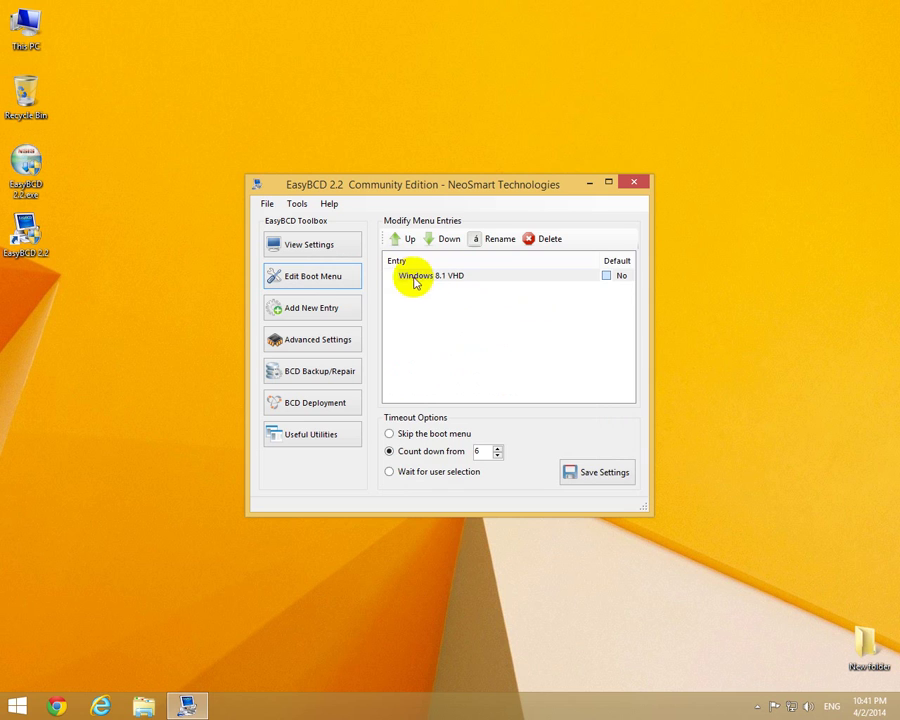
{"action": "left_click", "coordinate": [326, 313]}
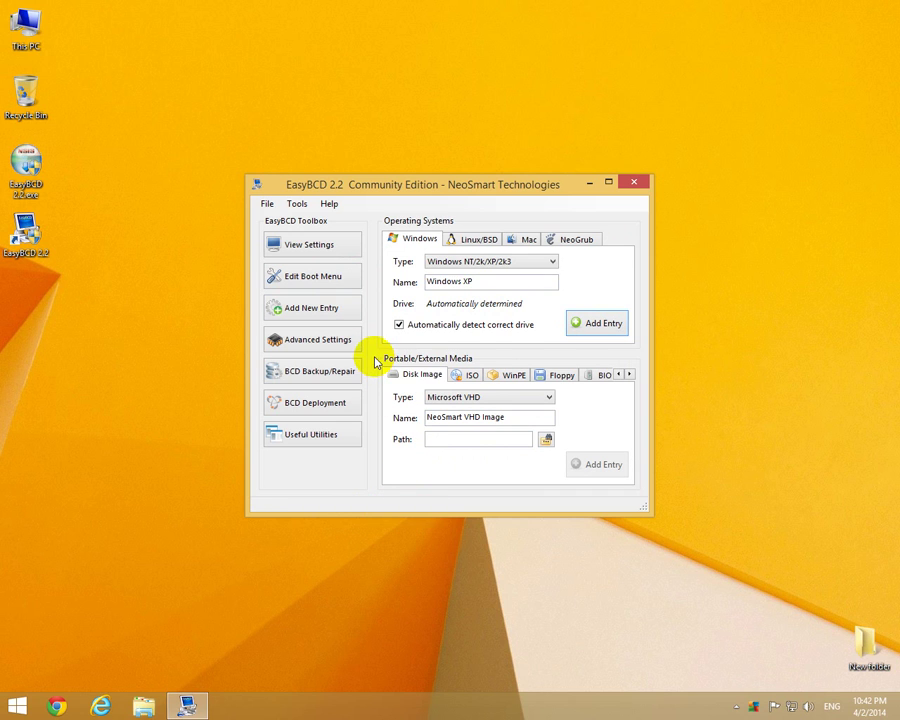
- Turn off automatic drive detection, keep drive C:\, and open This PC to check drives
{"action": "left_click", "coordinate": [399, 324]}
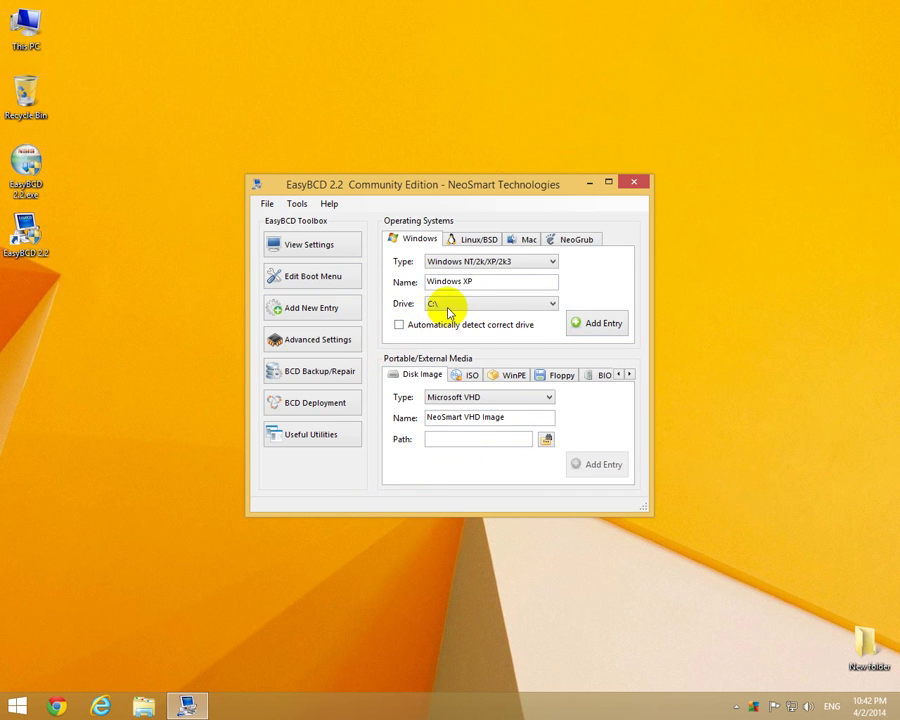
{"action": "left_click", "coordinate": [448, 308]}
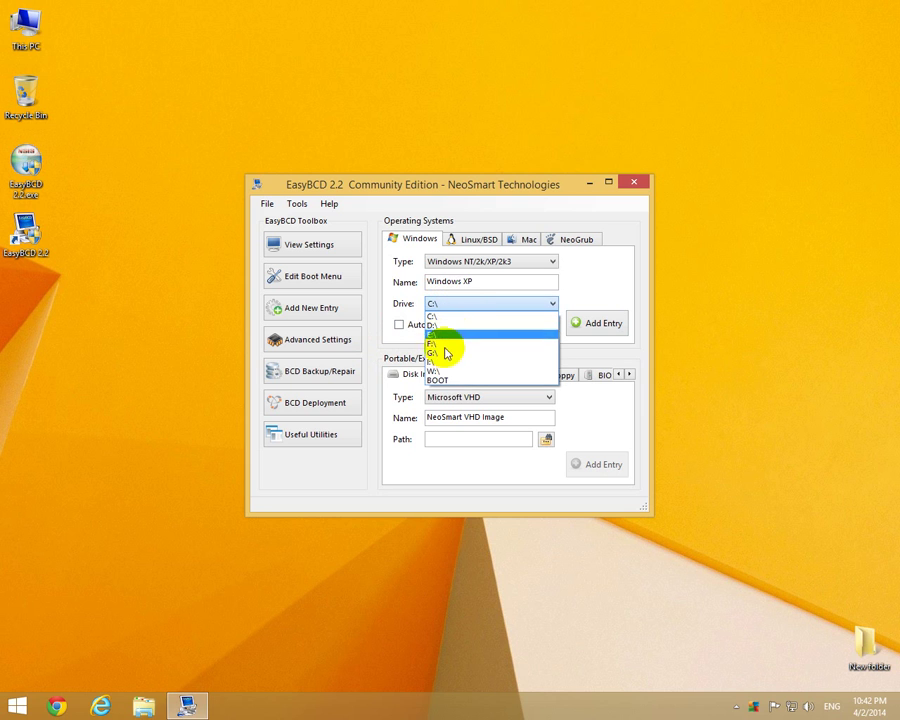
{"action": "left_click", "coordinate": [207, 336]}
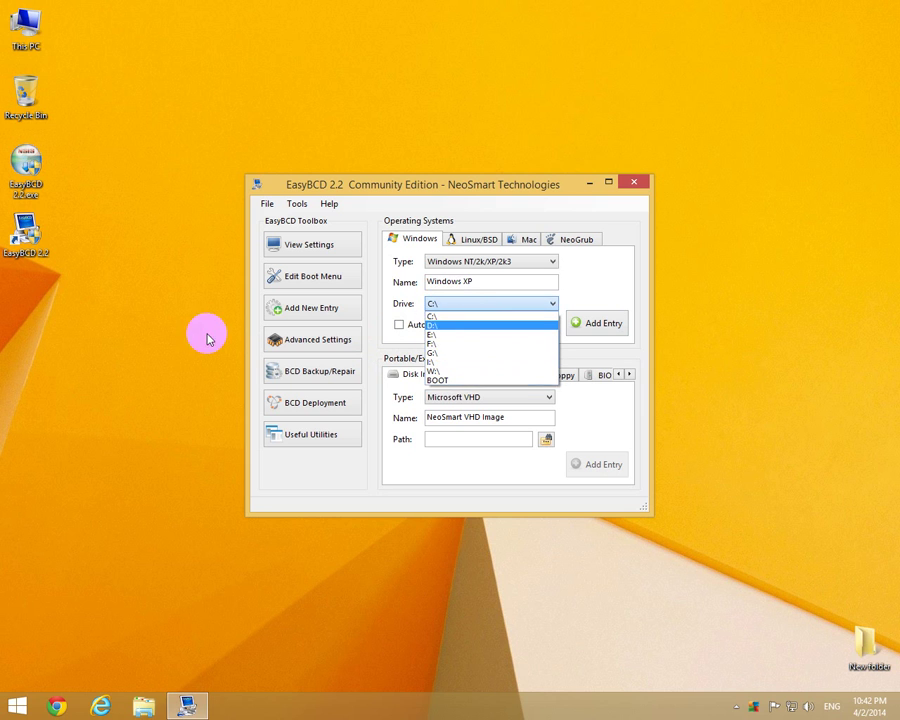
{"action": "left_click", "coordinate": [144, 709]}
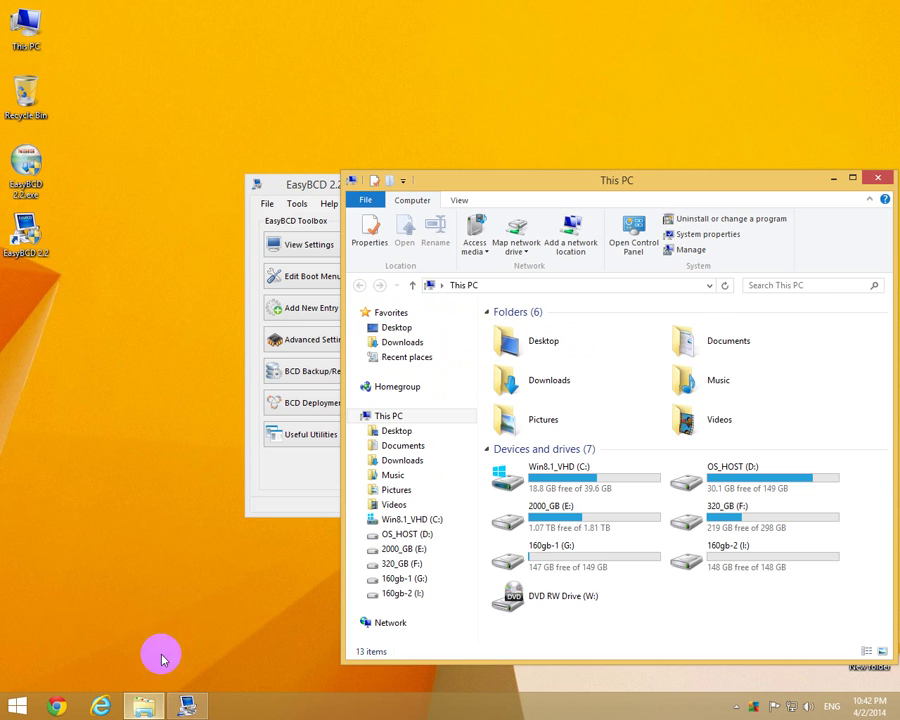
- Browse the folders on OS_HOST (D:) in File Explorer, then close the window
{"action": "left_click", "coordinate": [410, 537]}
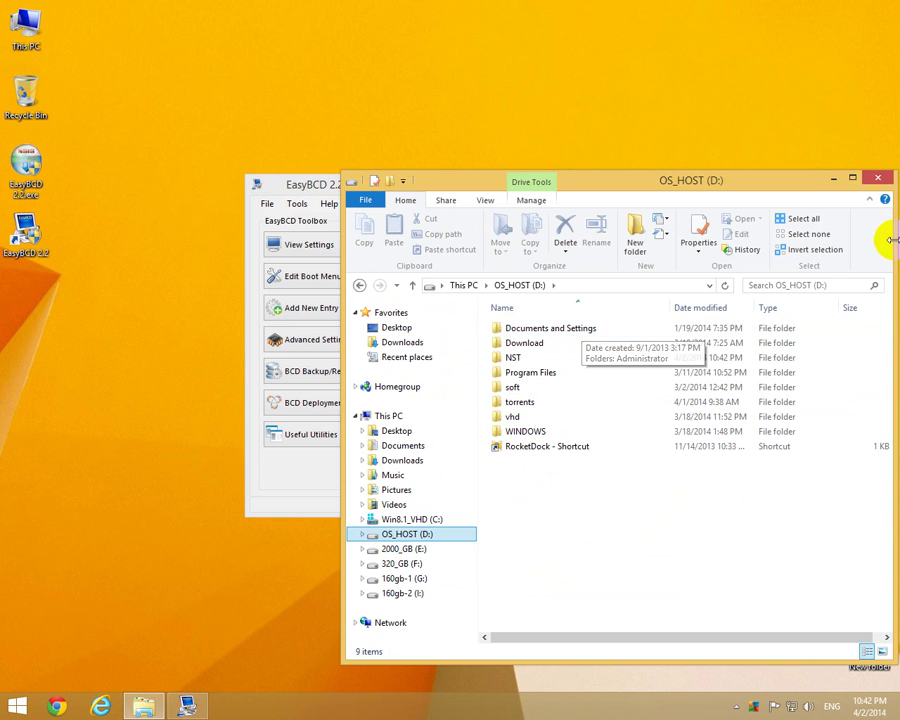
{"action": "left_click", "coordinate": [876, 177]}
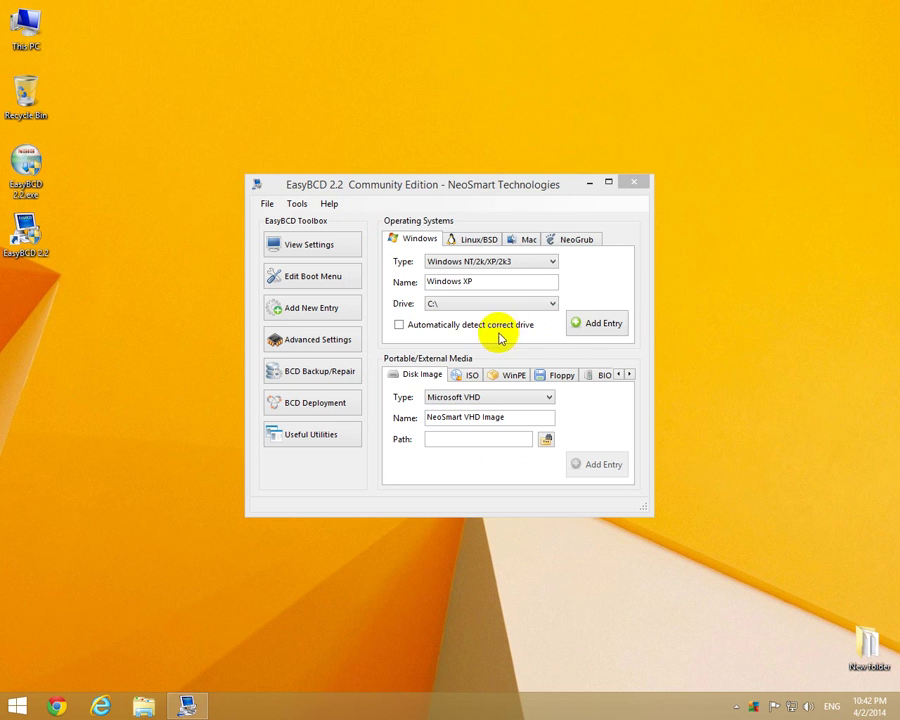
- Try moving Windows XP up the boot order, dismiss the BCD Execution Error, and close EasyBCD
{"action": "left_click", "coordinate": [296, 278]}
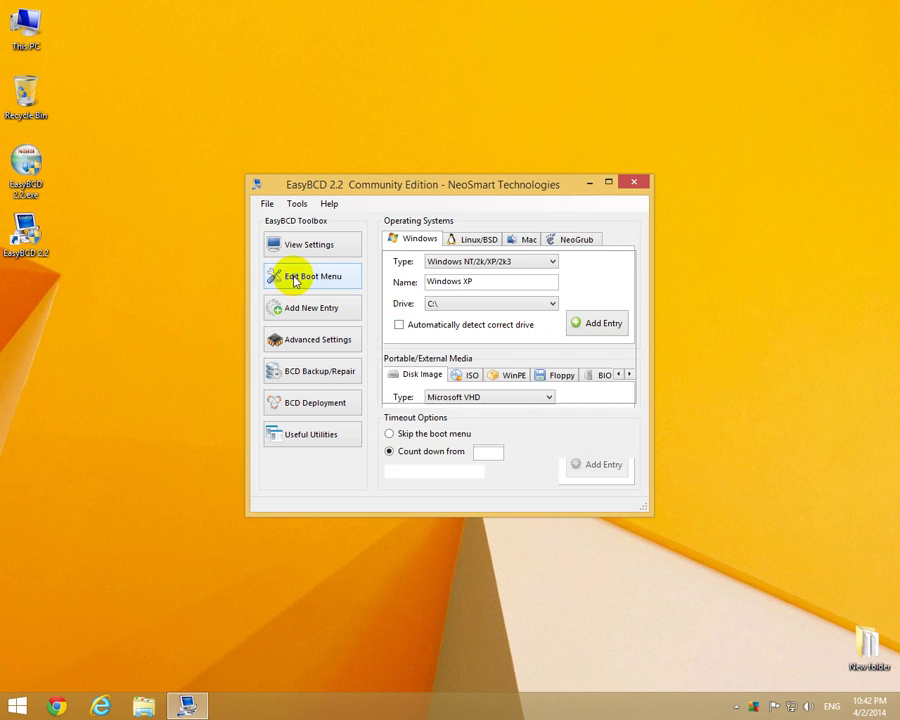
{"action": "left_click", "coordinate": [440, 289]}
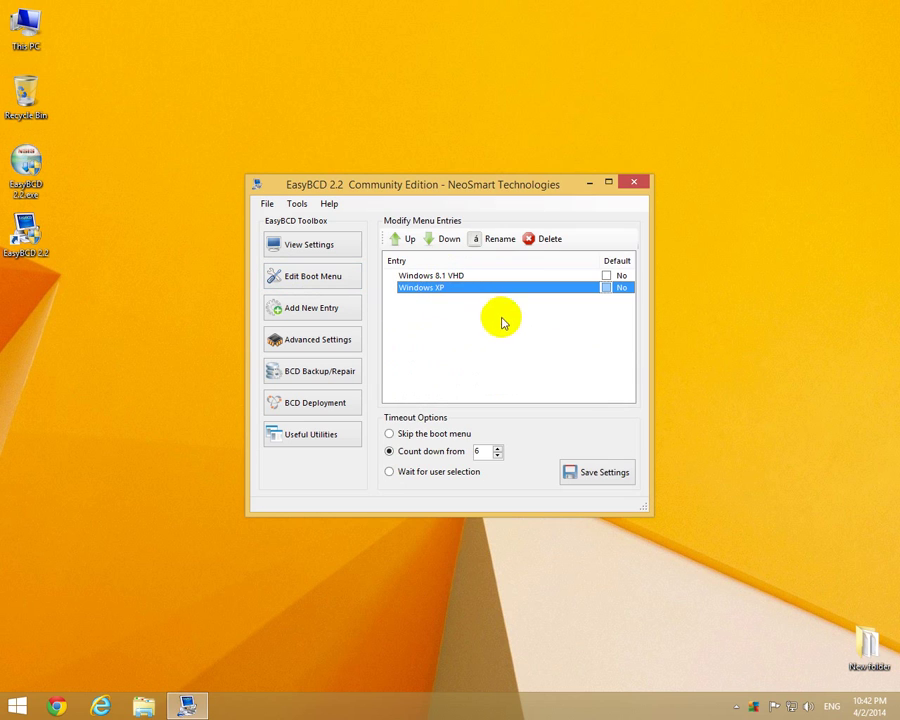
{"action": "left_click", "coordinate": [404, 242]}
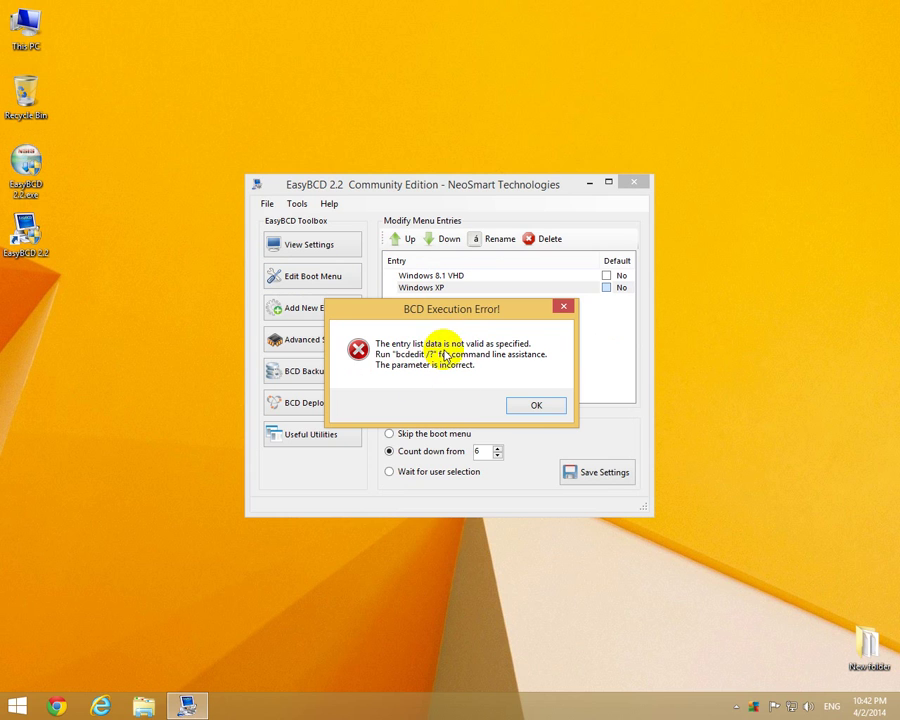
{"action": "left_click", "coordinate": [536, 409]}
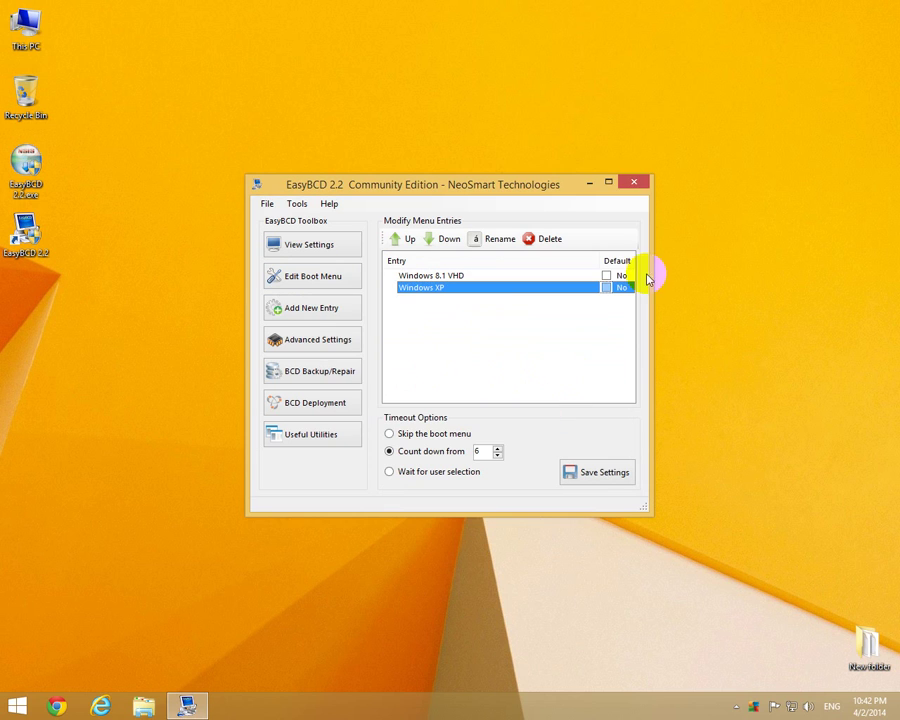
{"action": "left_click", "coordinate": [634, 182]}
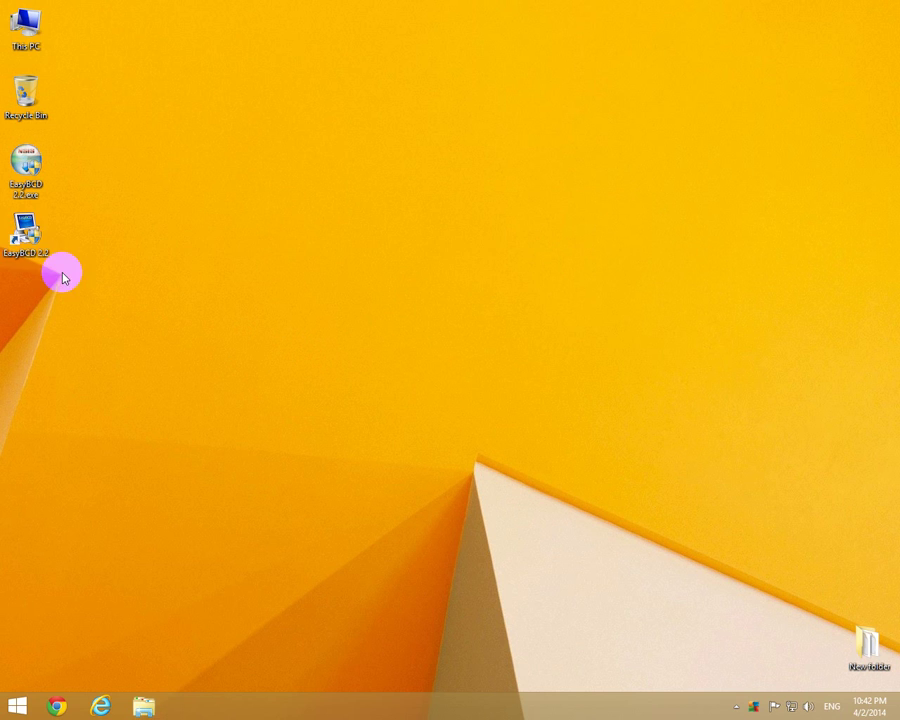
- Reopen EasyBCD, move Windows XP above Windows 8.1 VHD, and tick it as Default
{"action": "double_click", "coordinate": [26, 232]}
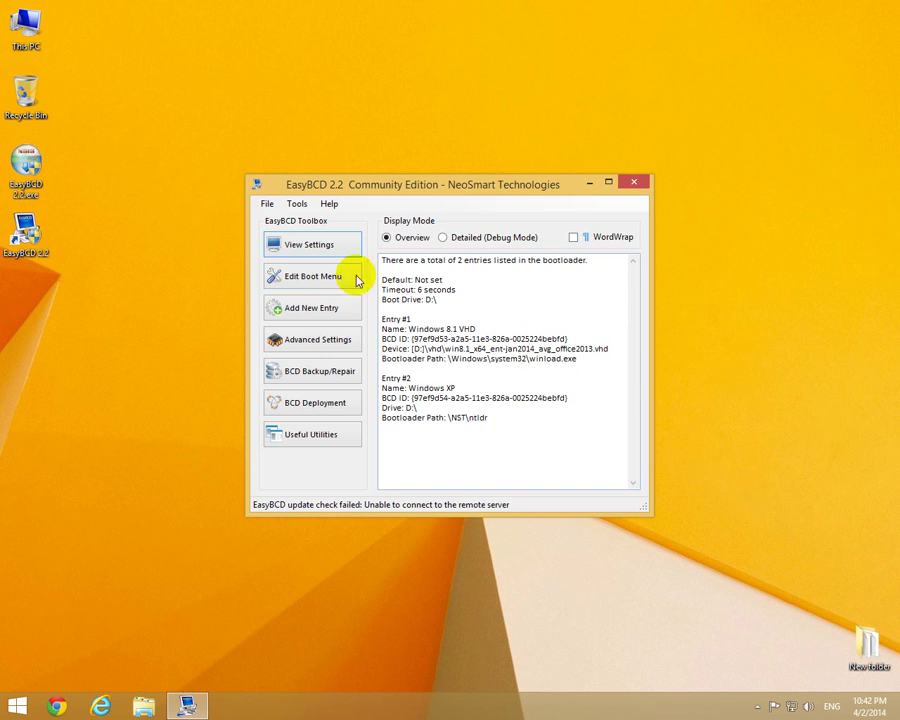
{"action": "left_click", "coordinate": [335, 278]}
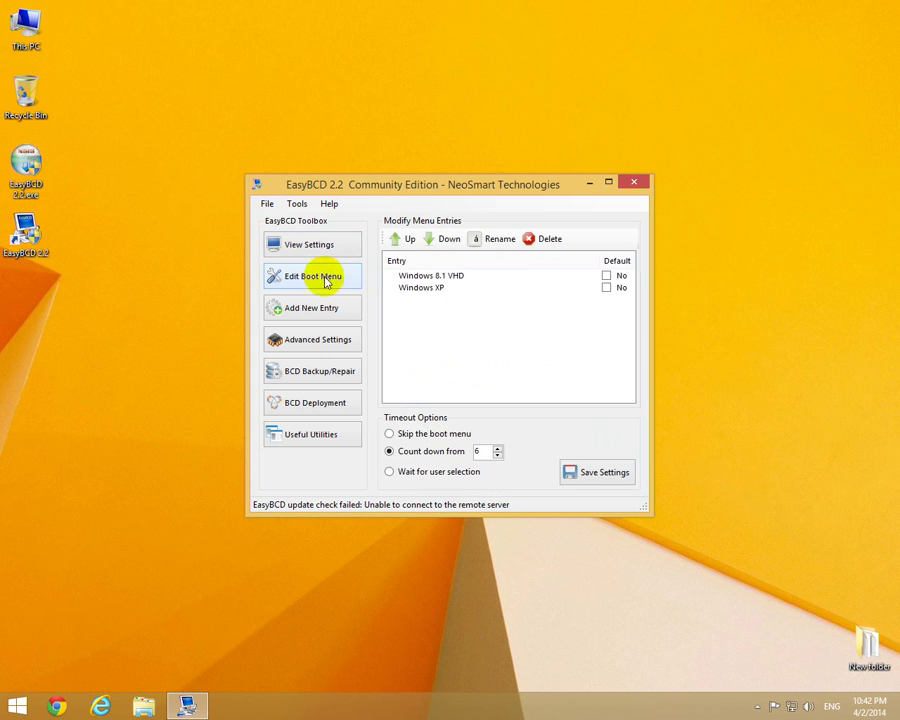
{"action": "left_click", "coordinate": [436, 289]}
{"action": "left_click", "coordinate": [405, 240]}
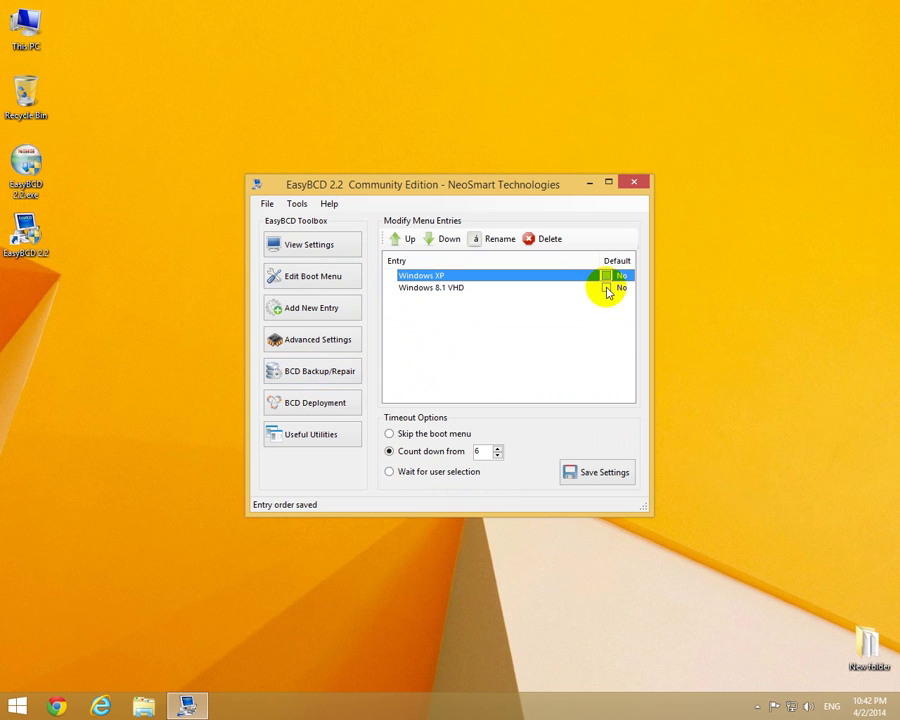
{"action": "left_click", "coordinate": [606, 277]}
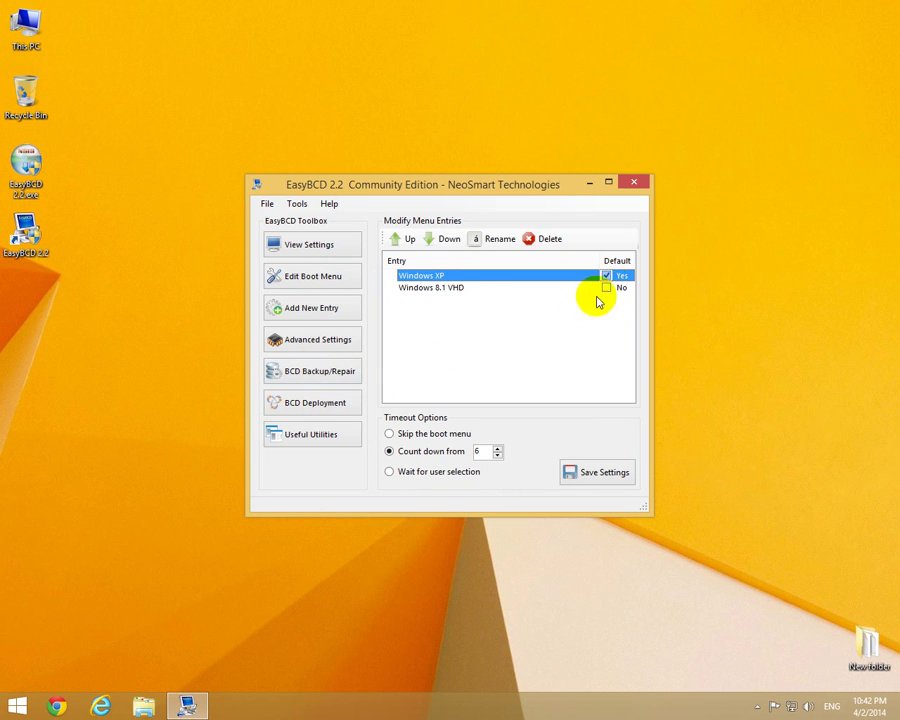
- Add a Microsoft VHD disk-image entry named Windows 8 VHD using D:\vhd\win8.vhd
{"action": "left_click", "coordinate": [316, 310]}
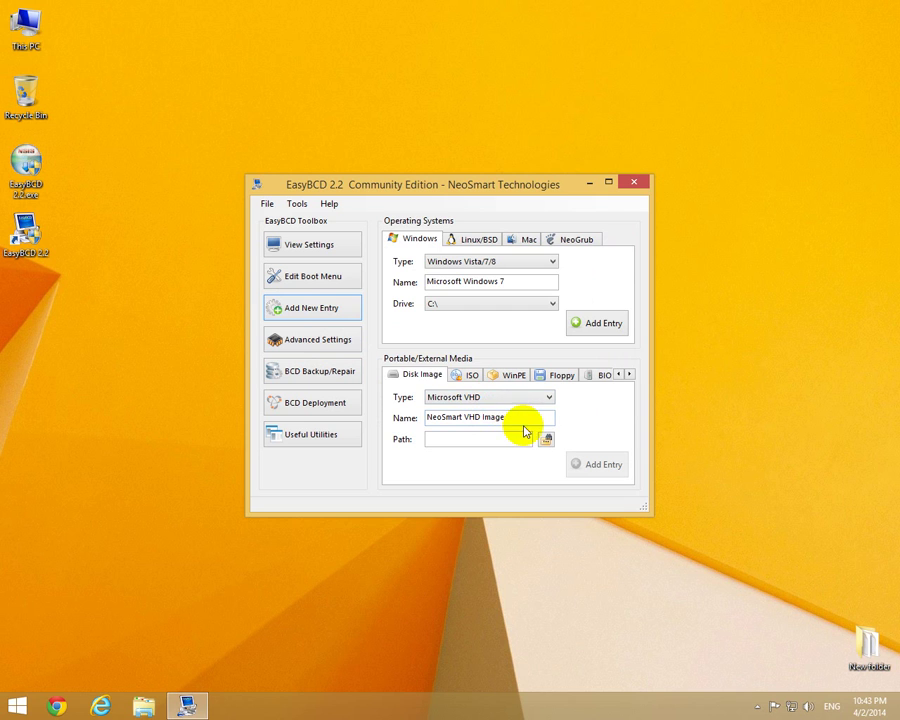
{"action": "left_click", "coordinate": [542, 397]}
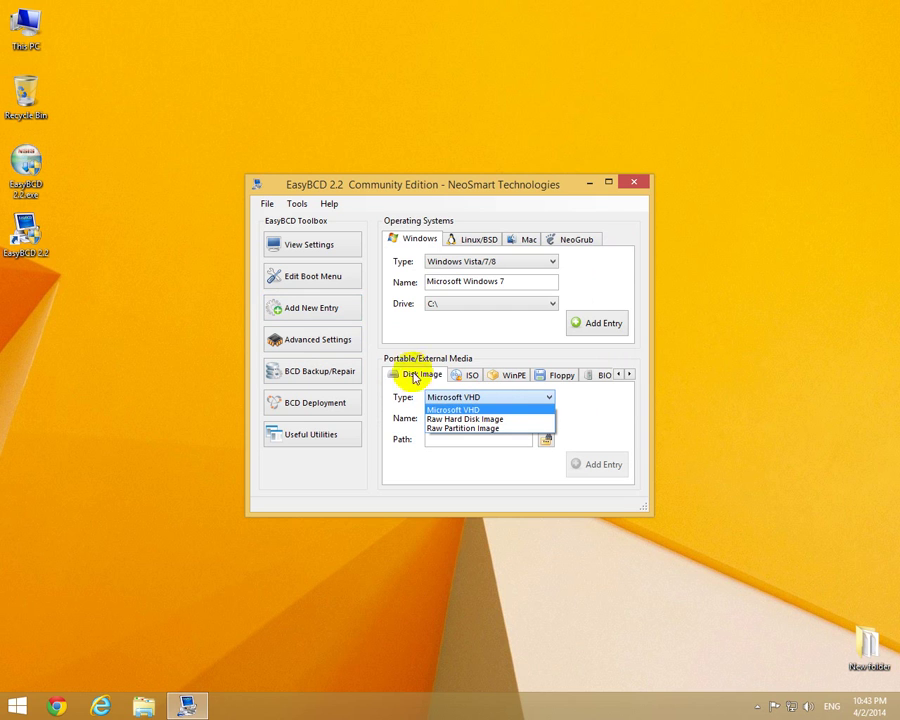
{"action": "left_click", "coordinate": [474, 410]}
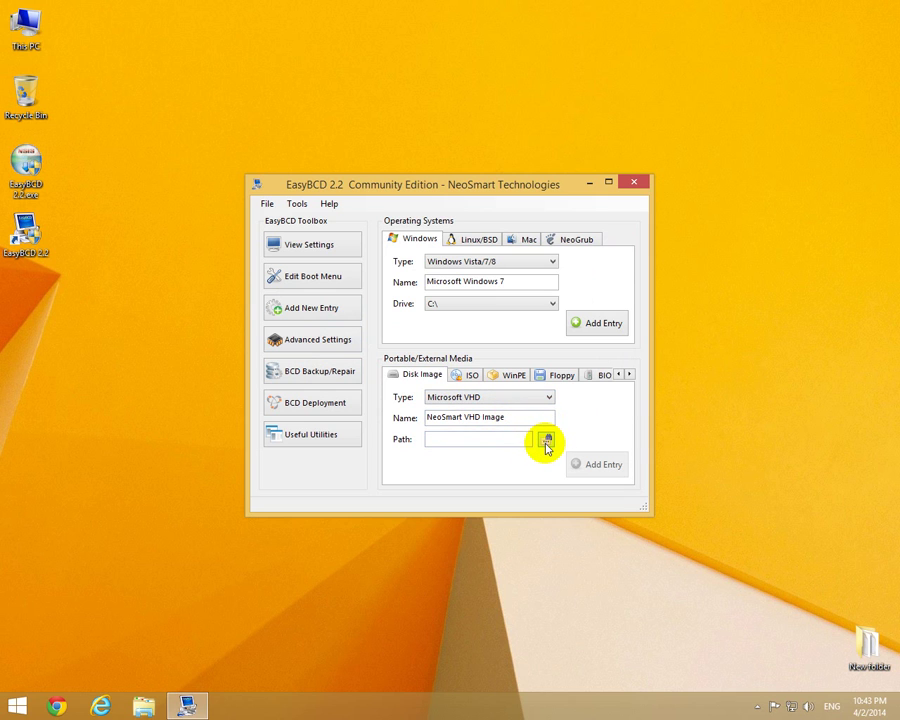
{"action": "left_click", "coordinate": [547, 441]}
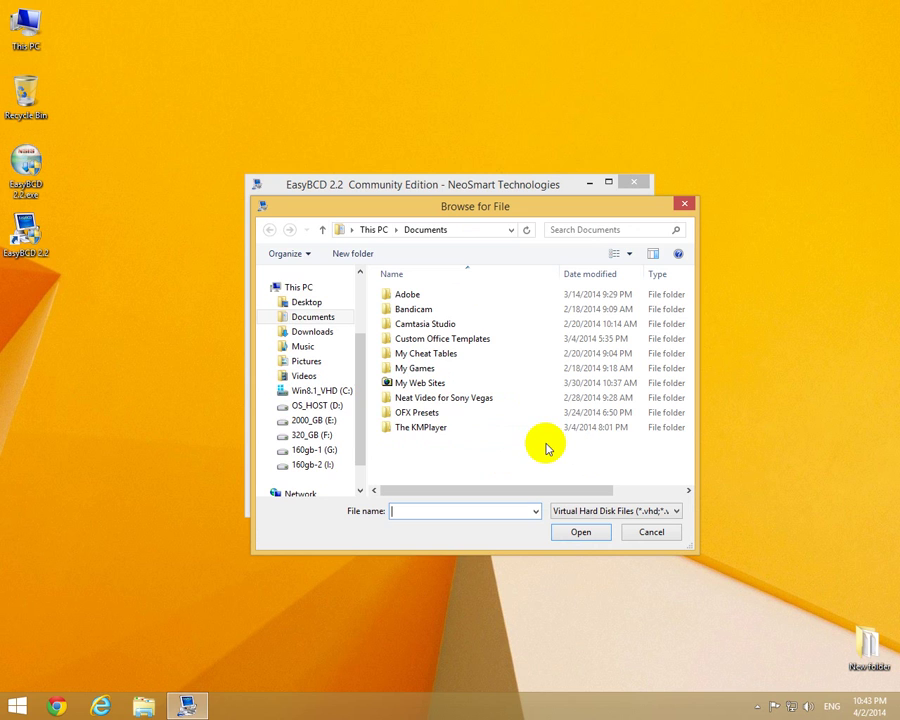
{"action": "left_click", "coordinate": [324, 408]}
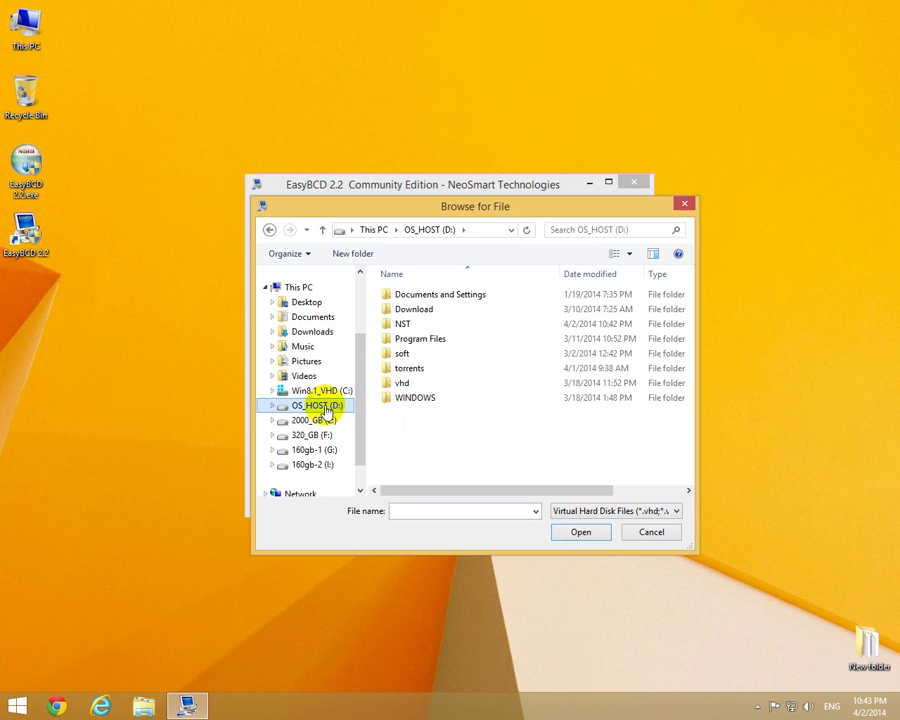
{"action": "double_click", "coordinate": [402, 383]}
{"action": "left_click", "coordinate": [418, 338]}
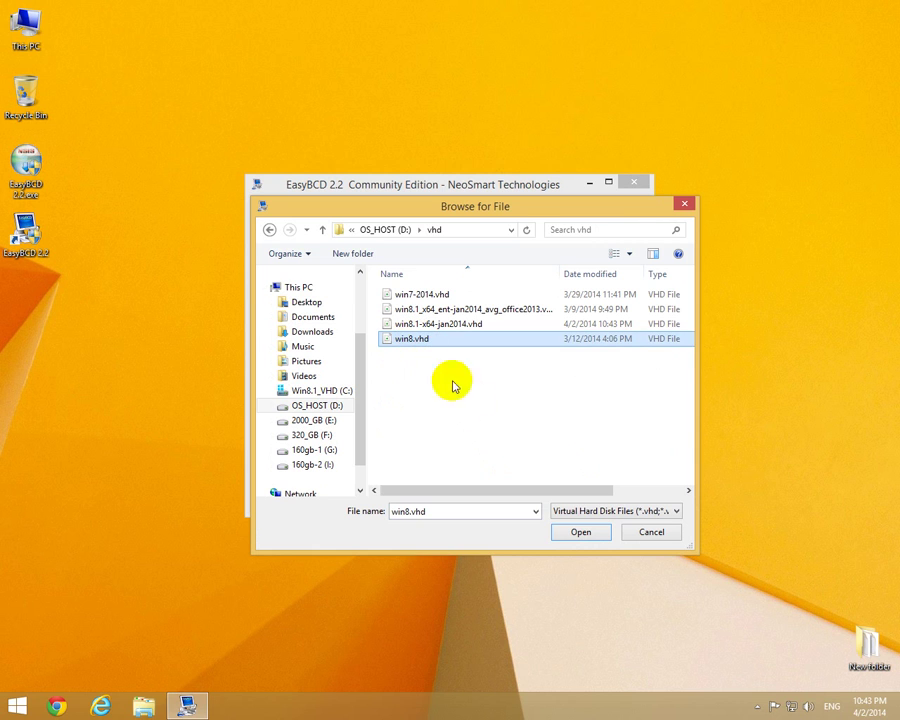
{"action": "left_click", "coordinate": [578, 533]}
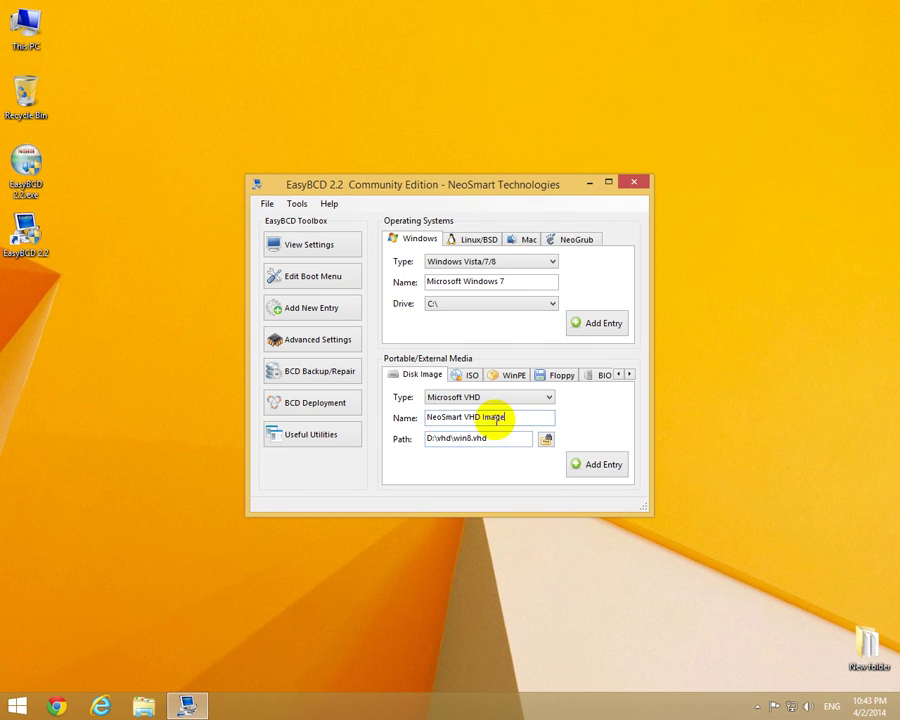
{"action": "left_click_drag", "start_coordinate": [494, 417], "coordinate": [396, 418]}
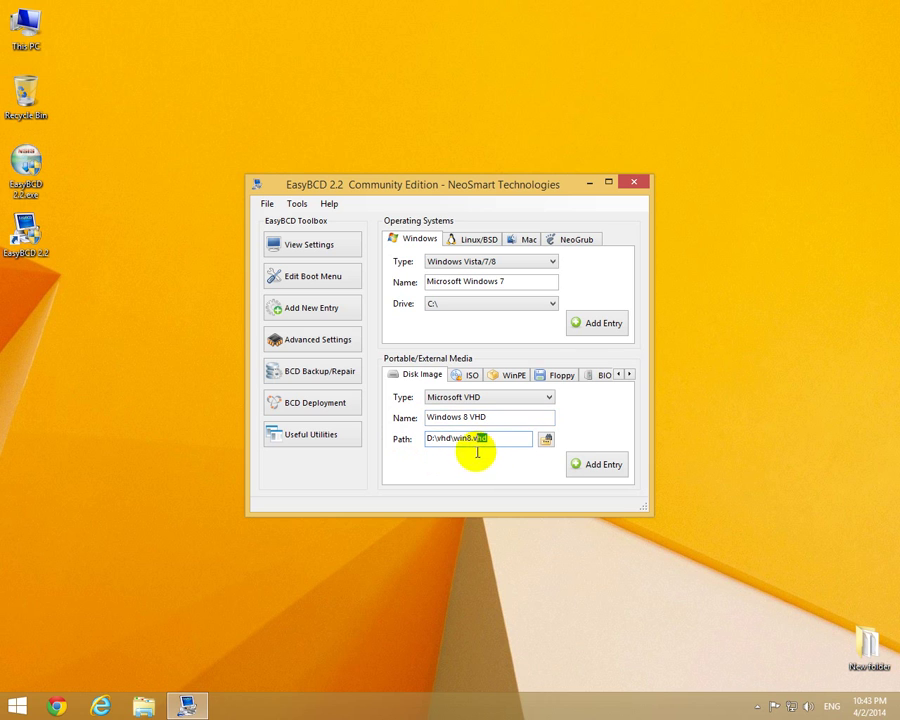
{"action": "left_click", "coordinate": [597, 469]}
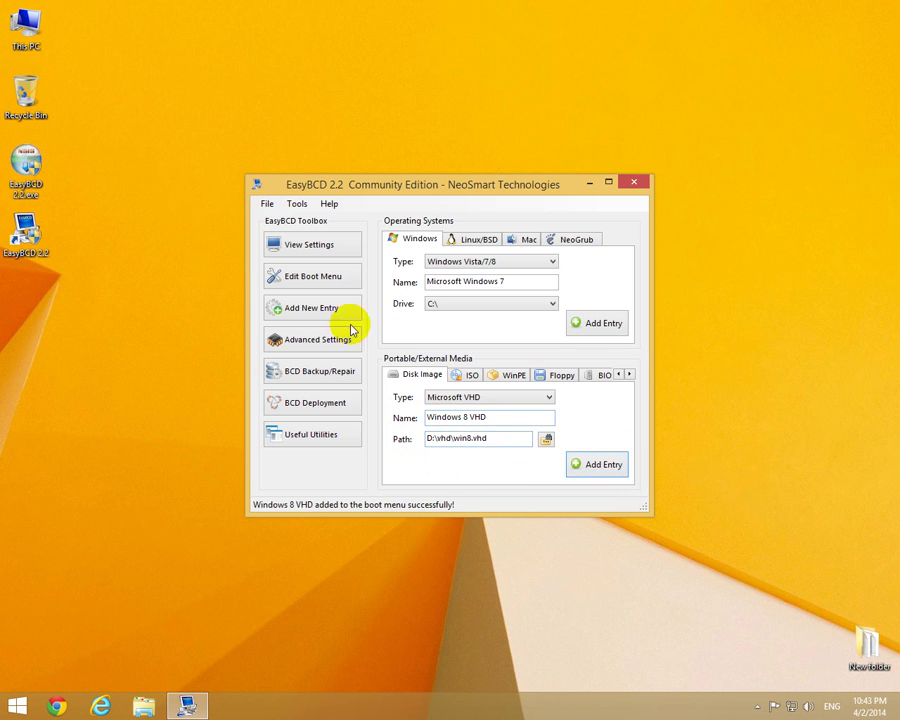
- Move Windows 8.1 VHD down below Windows 8 VHD in the boot menu
{"action": "left_click", "coordinate": [315, 277]}
{"action": "left_click", "coordinate": [448, 302]}
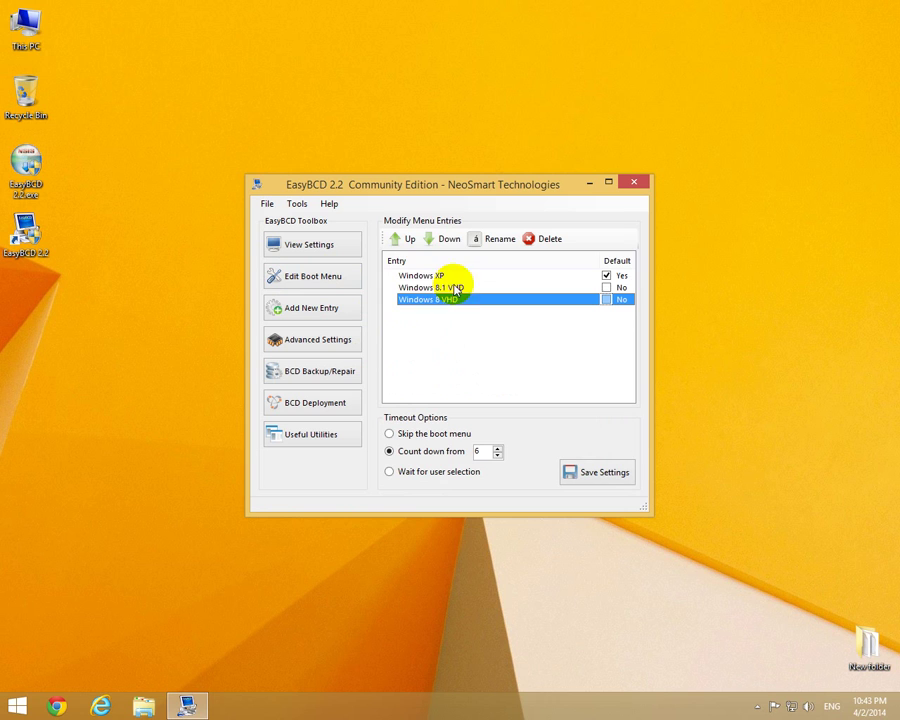
{"action": "left_click", "coordinate": [456, 289]}
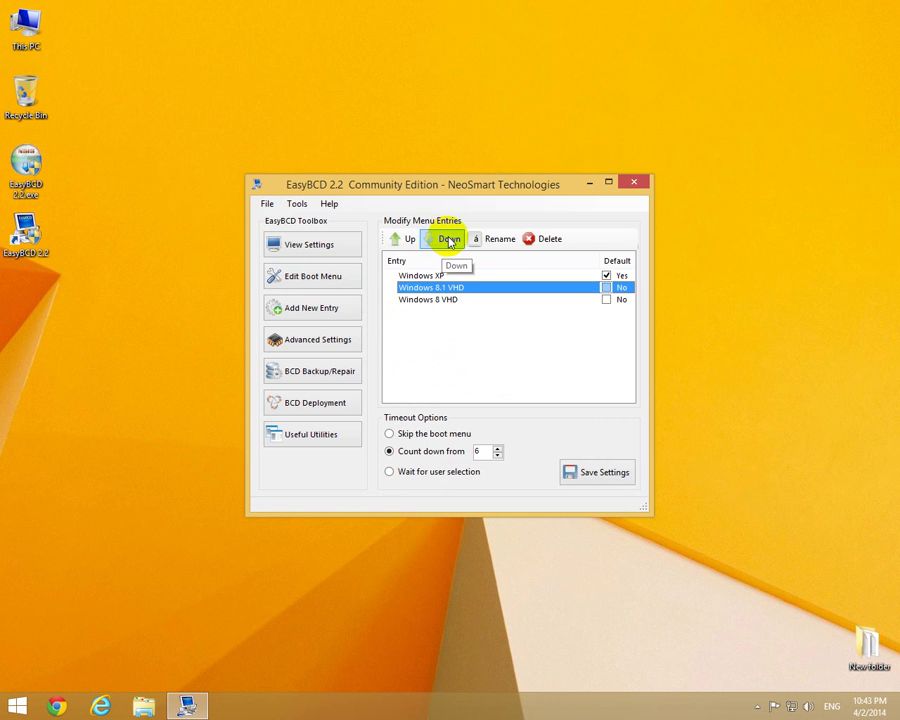
{"action": "left_click", "coordinate": [449, 242]}
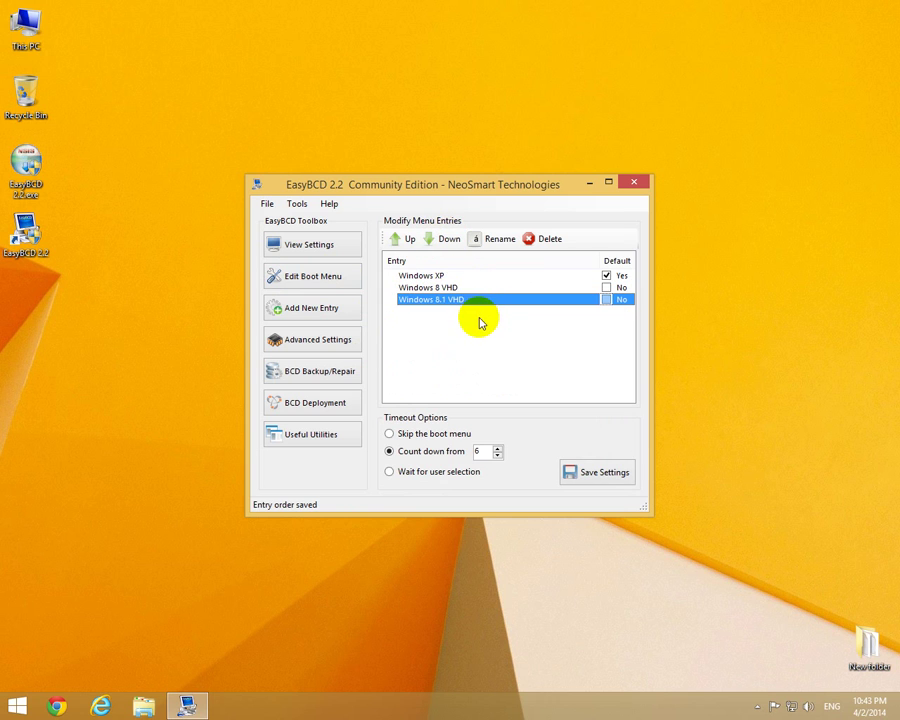
- Add a Windows 7 VHD disk-image entry pointing to D:\vhd\win7-2014.vhd
{"action": "left_click", "coordinate": [300, 312]}
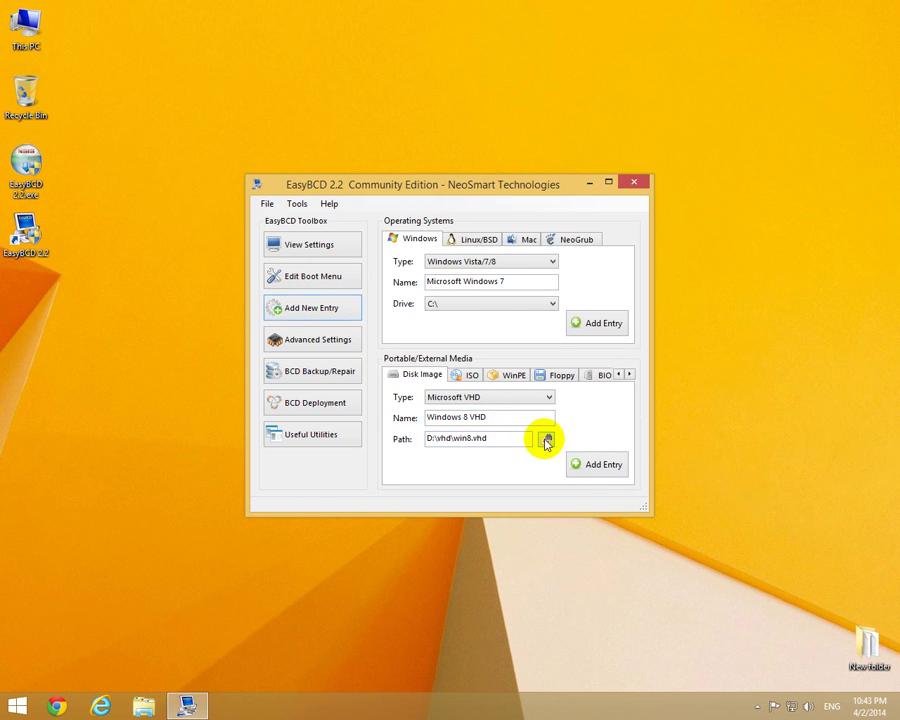
{"action": "left_click", "coordinate": [547, 440]}
{"action": "left_click", "coordinate": [432, 296]}
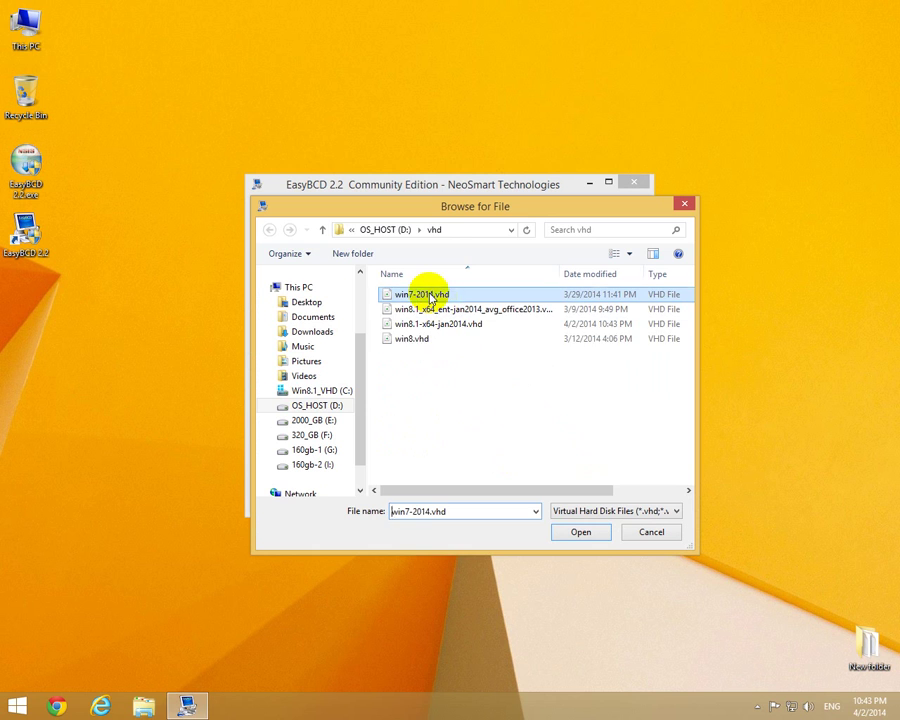
{"action": "left_click", "coordinate": [579, 533]}
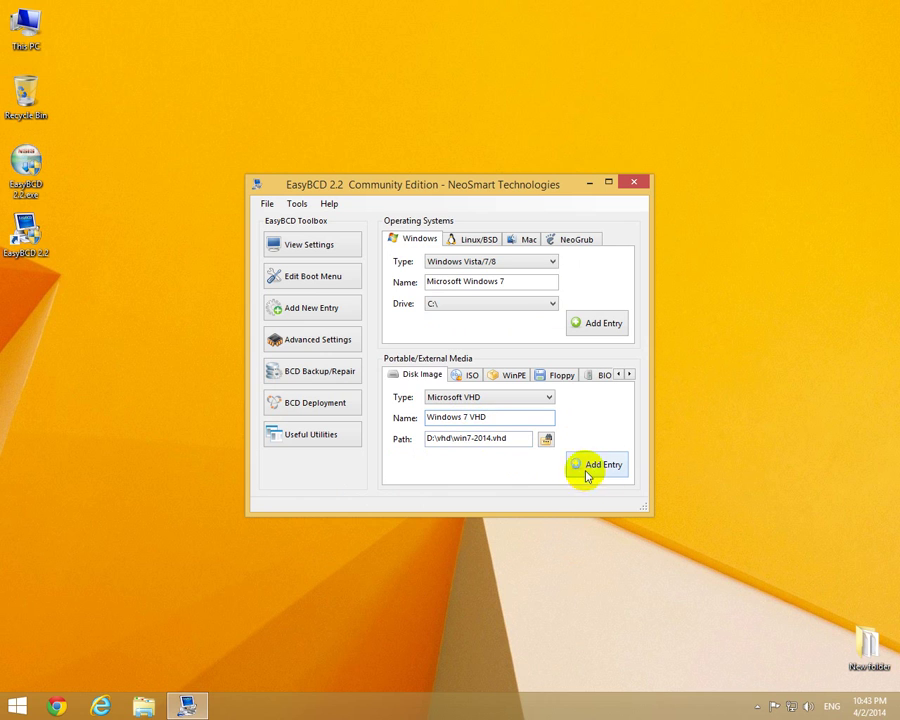
{"action": "left_click", "coordinate": [589, 466]}
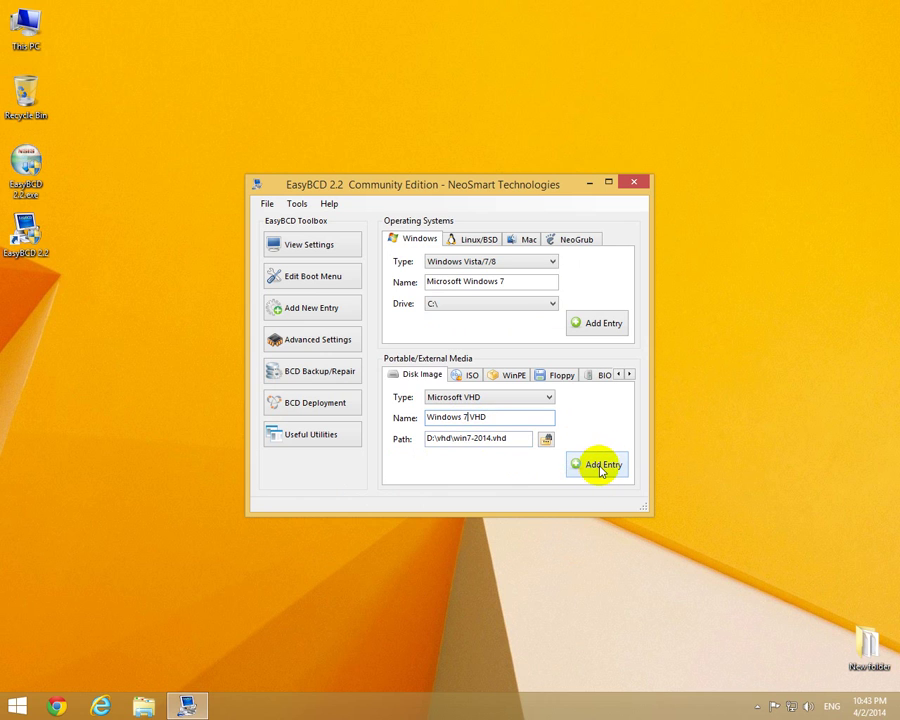
- Move Windows 7 VHD up twice to follow Windows XP, make Windows 8.1 VHD default, and close EasyBCD
{"action": "left_click", "coordinate": [310, 284]}
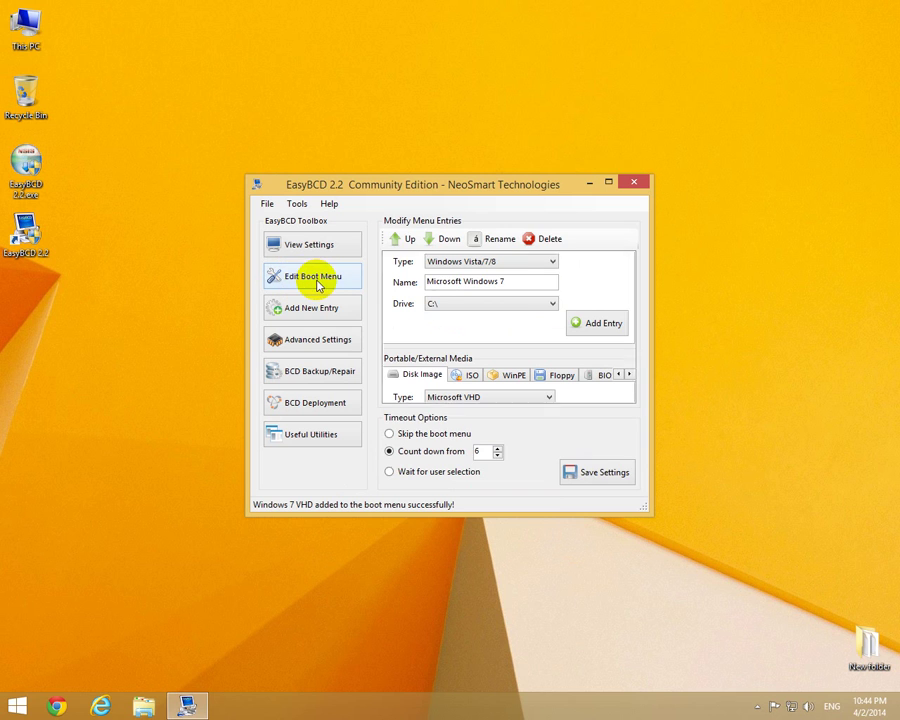
{"action": "left_click", "coordinate": [455, 312]}
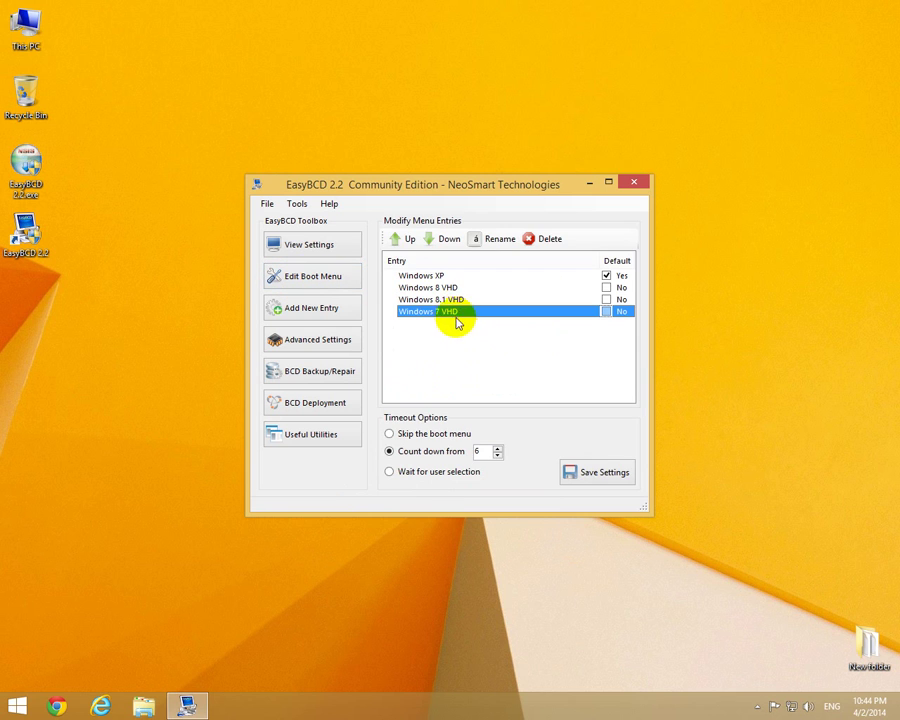
{"action": "left_click", "coordinate": [404, 240]}
{"action": "left_click", "coordinate": [404, 240]}
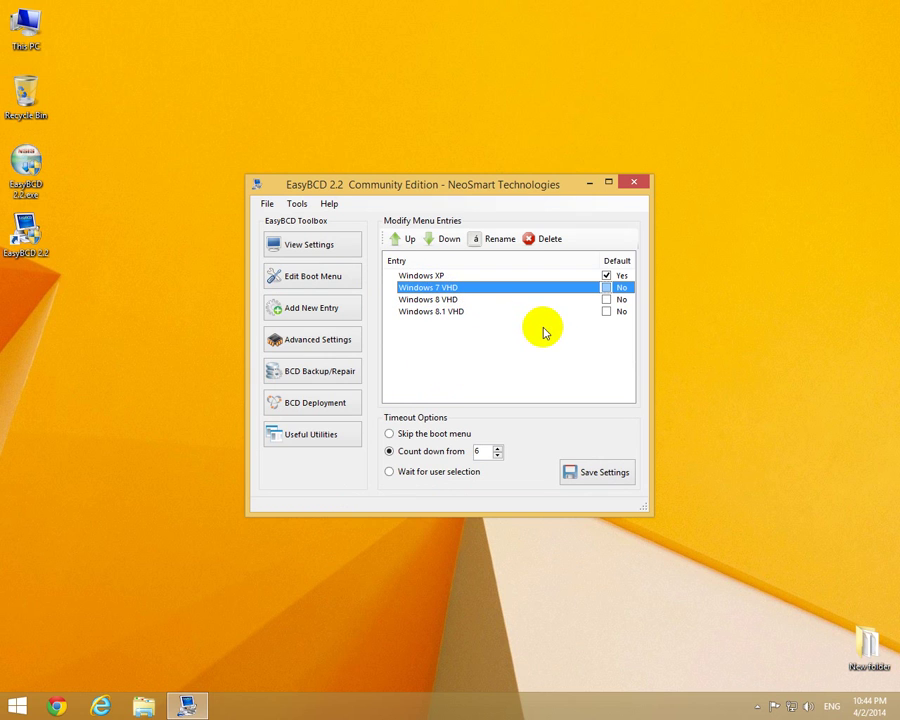
{"action": "left_click", "coordinate": [606, 311]}
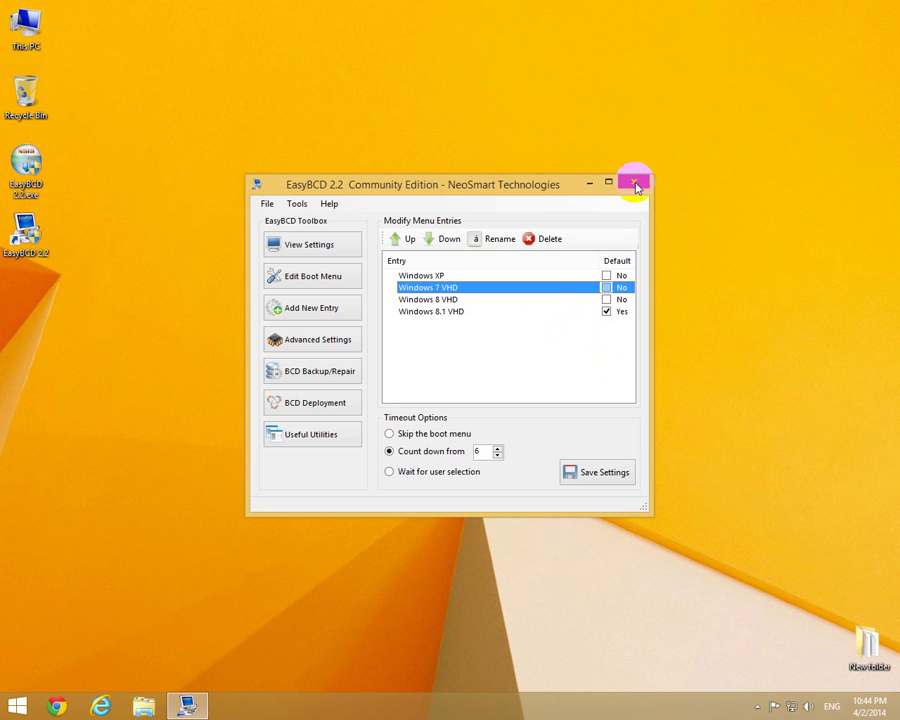
{"action": "left_click", "coordinate": [634, 183]}
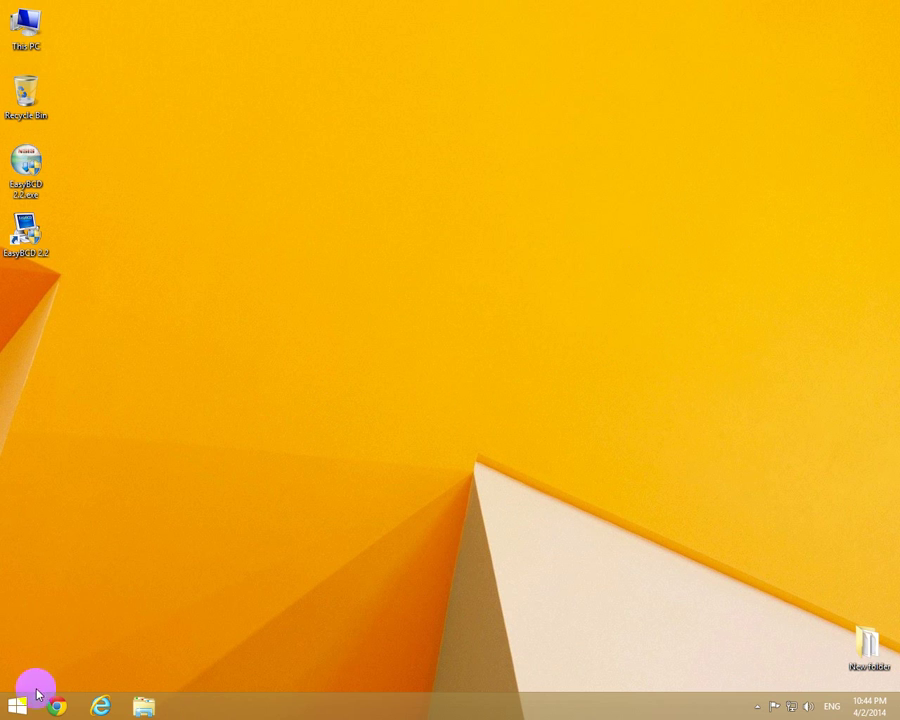
- Run msconfig, view its Boot tab showing Windows 8.1 VHD as default, and move it lower left
{"action": "right_click", "coordinate": [18, 712]}
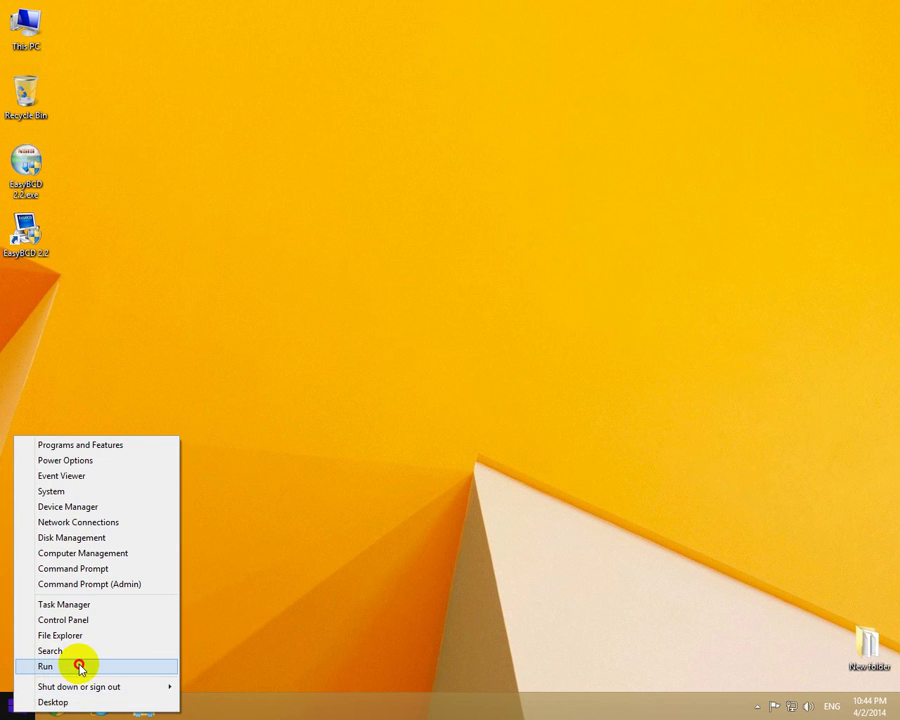
{"action": "left_click", "coordinate": [79, 667]}
{"action": "left_click", "coordinate": [117, 661]}
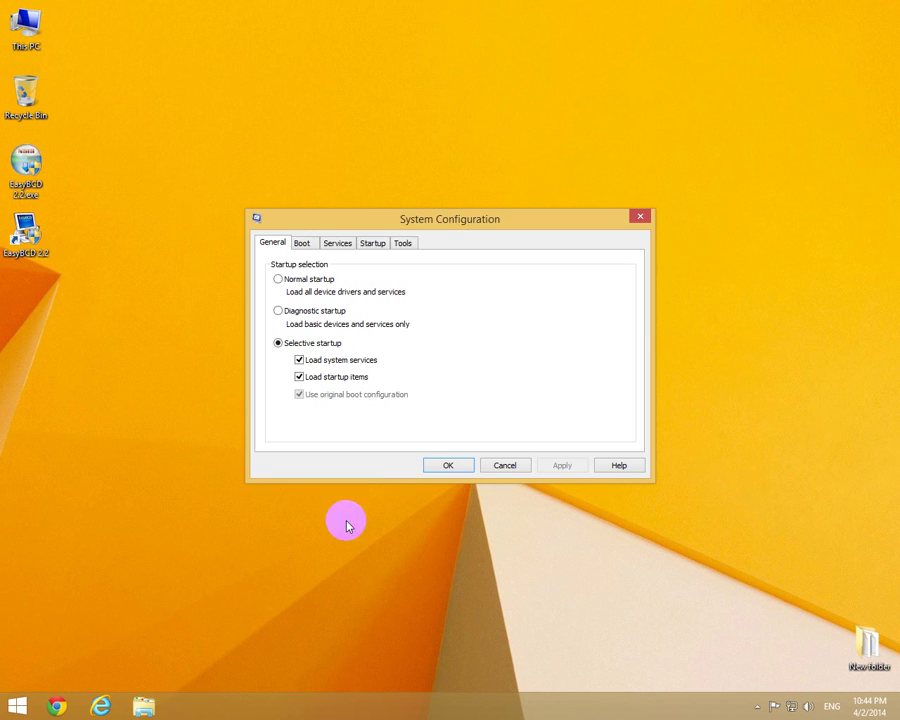
{"action": "left_click", "coordinate": [301, 243]}
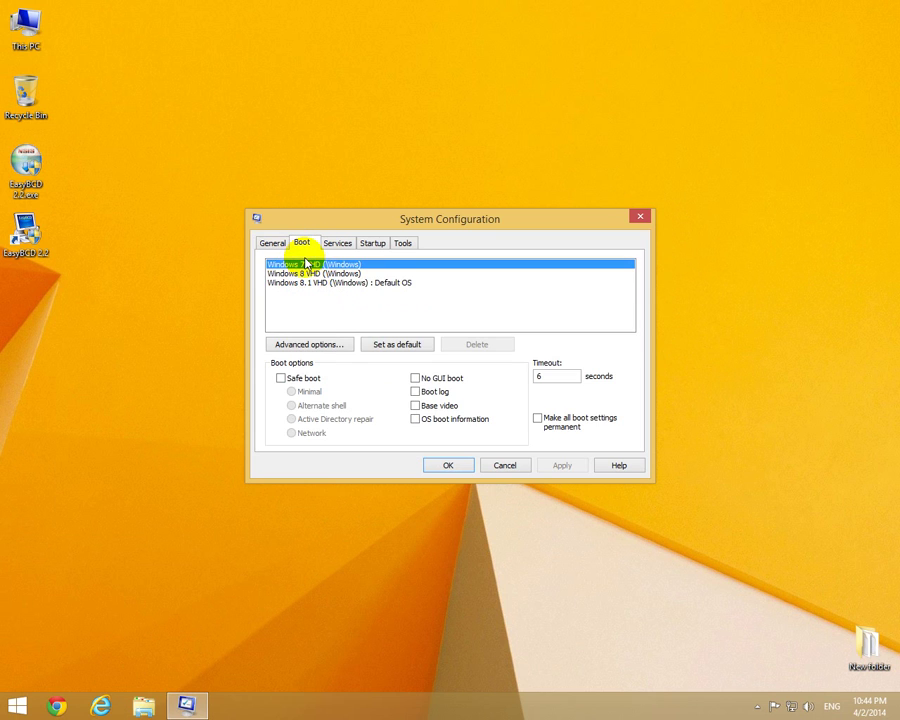
{"action": "left_click_drag", "start_coordinate": [395, 214], "coordinate": [170, 412]}
{"action": "right_click", "coordinate": [27, 29]}
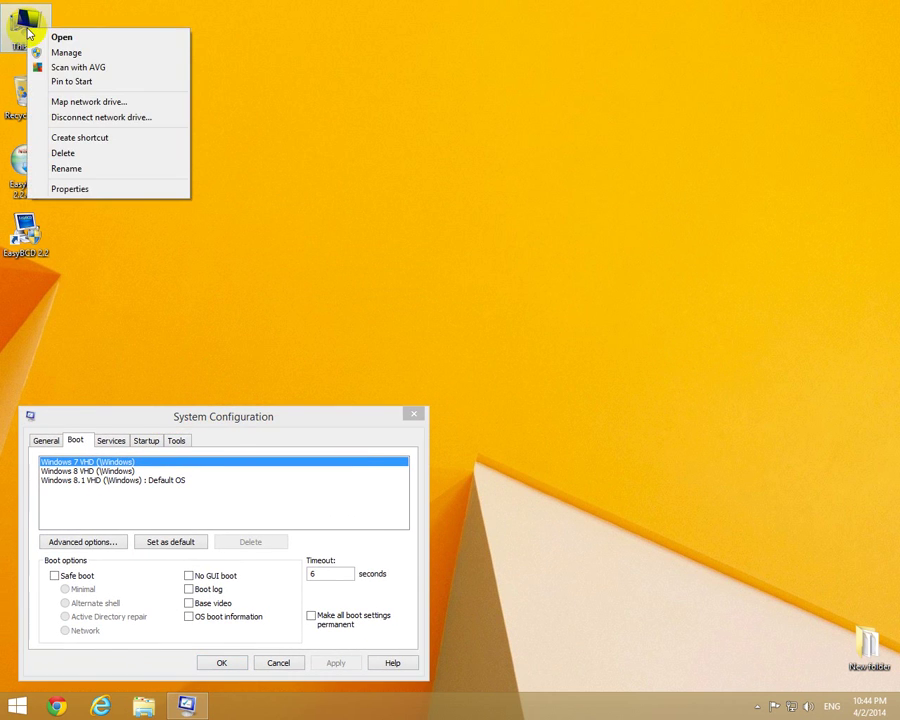
- Check Startup and Recovery's default OS list, confirming Windows 8.1 VHD among four systems
{"action": "left_click", "coordinate": [80, 192]}
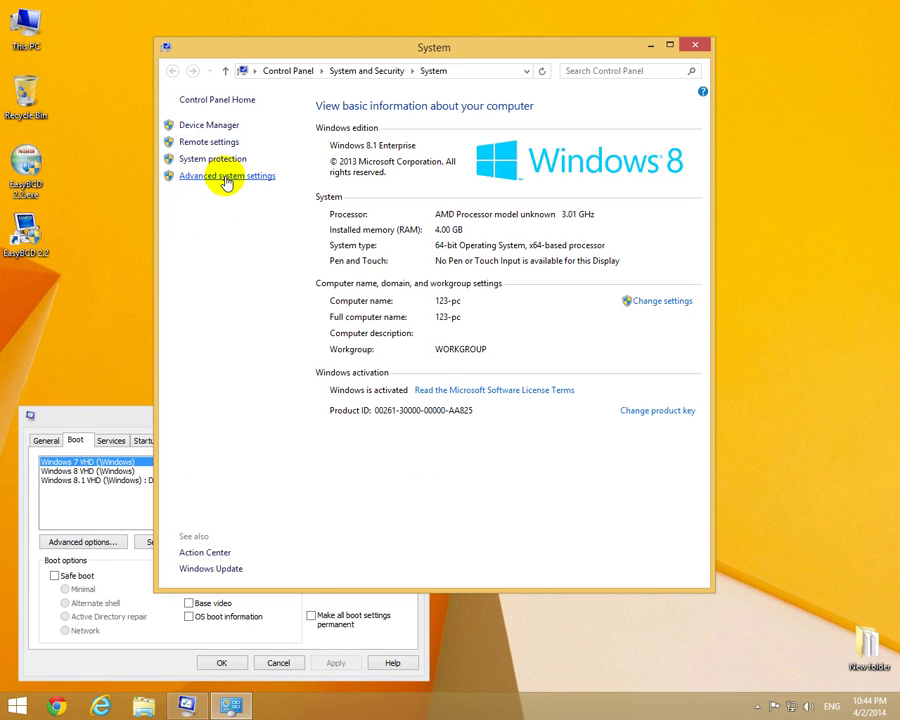
{"action": "left_click", "coordinate": [220, 180]}
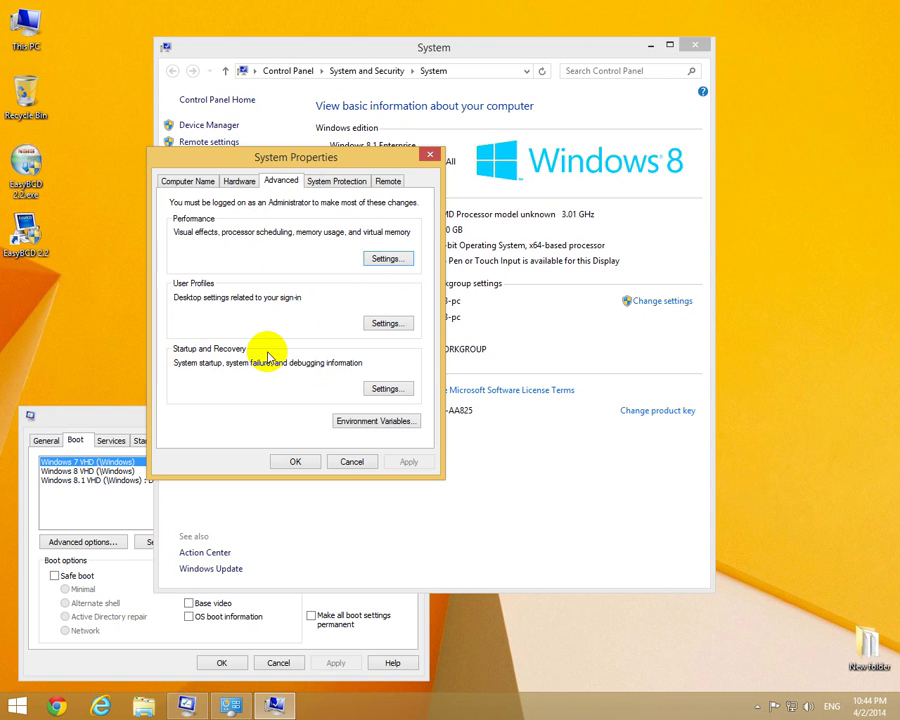
{"action": "left_click", "coordinate": [387, 388]}
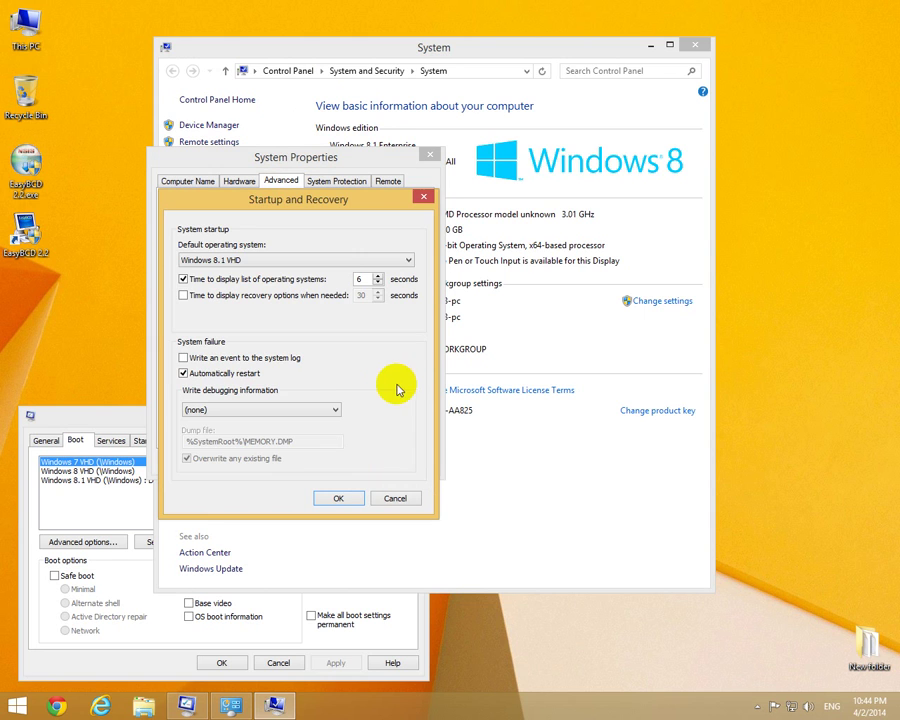
{"action": "left_click", "coordinate": [262, 261]}
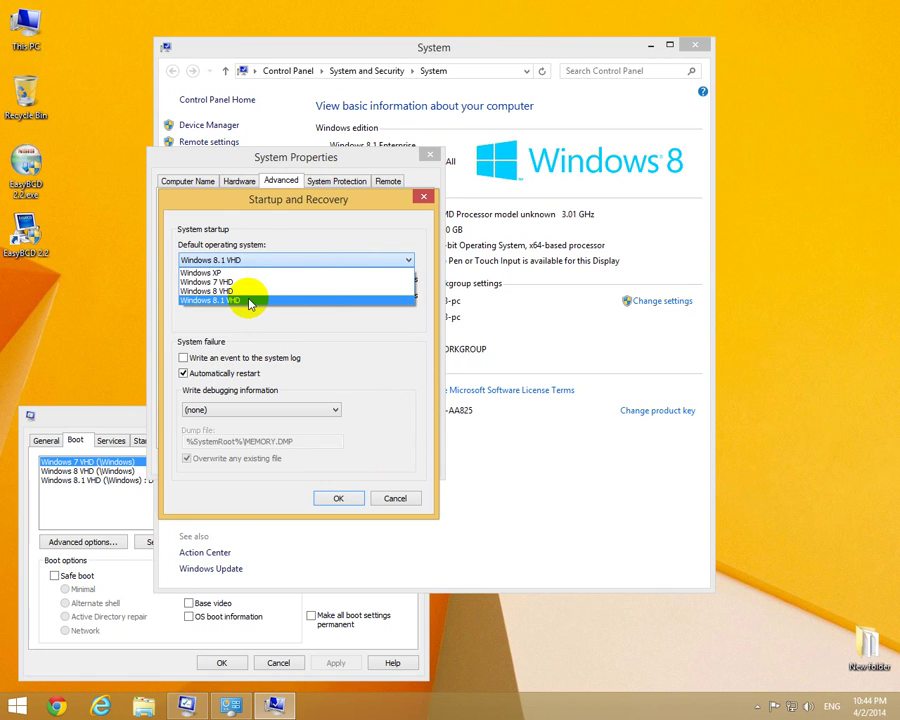
{"action": "left_click", "coordinate": [396, 500]}
- Cancel Startup and Recovery and System Properties, then close the System window and System Configuration
{"action": "left_click", "coordinate": [402, 495]}
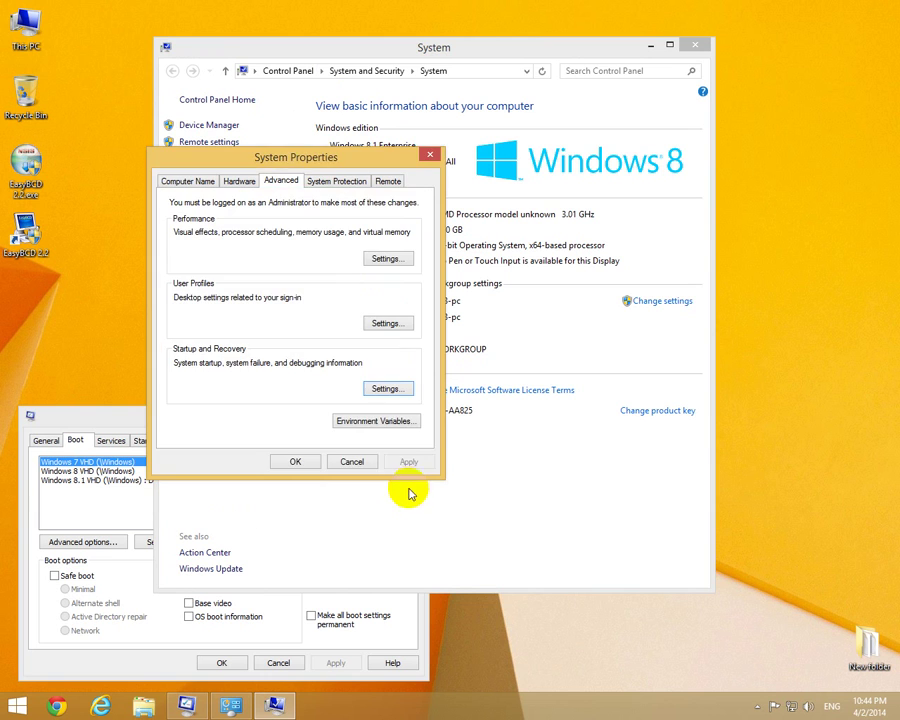
{"action": "left_click", "coordinate": [352, 458]}
{"action": "left_click", "coordinate": [695, 44]}
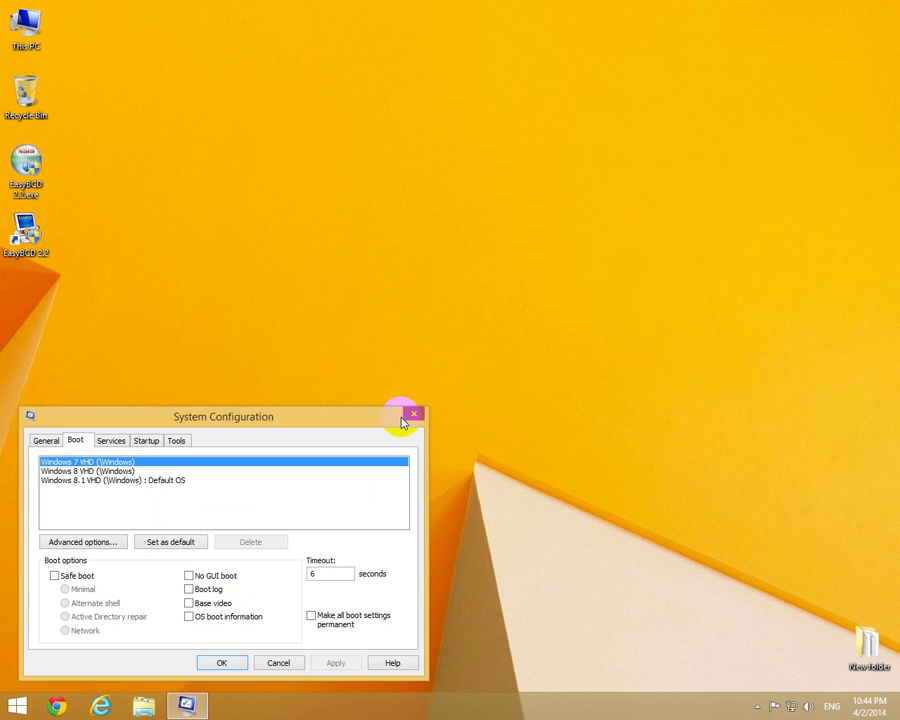
{"action": "left_click", "coordinate": [414, 415]}
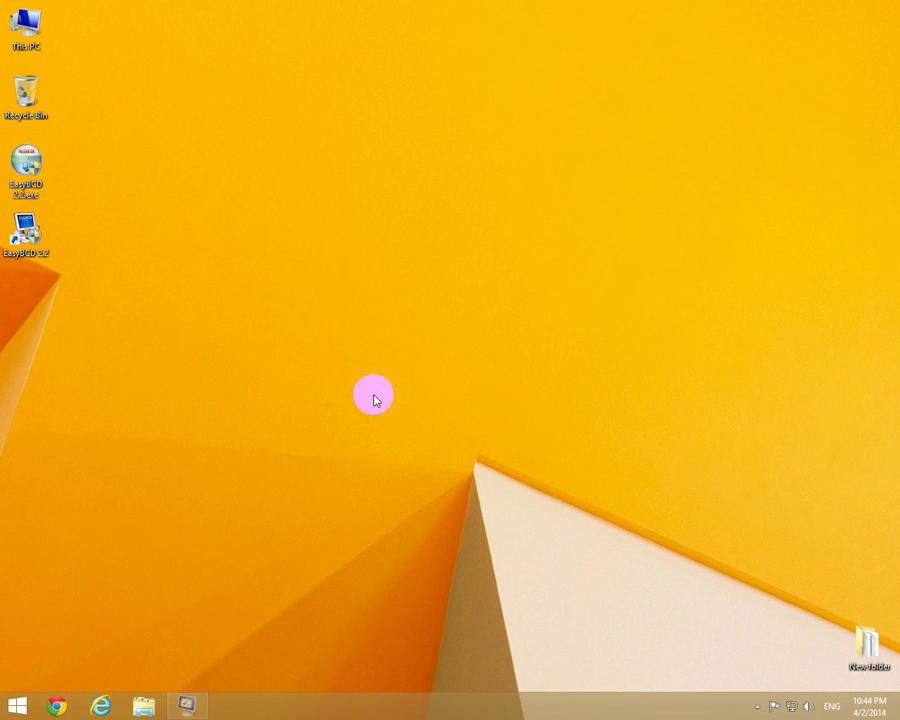
- Relaunch EasyBCD and enlarge its overview to show Windows XP on D:\, 7, 8, and 8.1 VHD (default)
{"action": "double_click", "coordinate": [36, 232]}
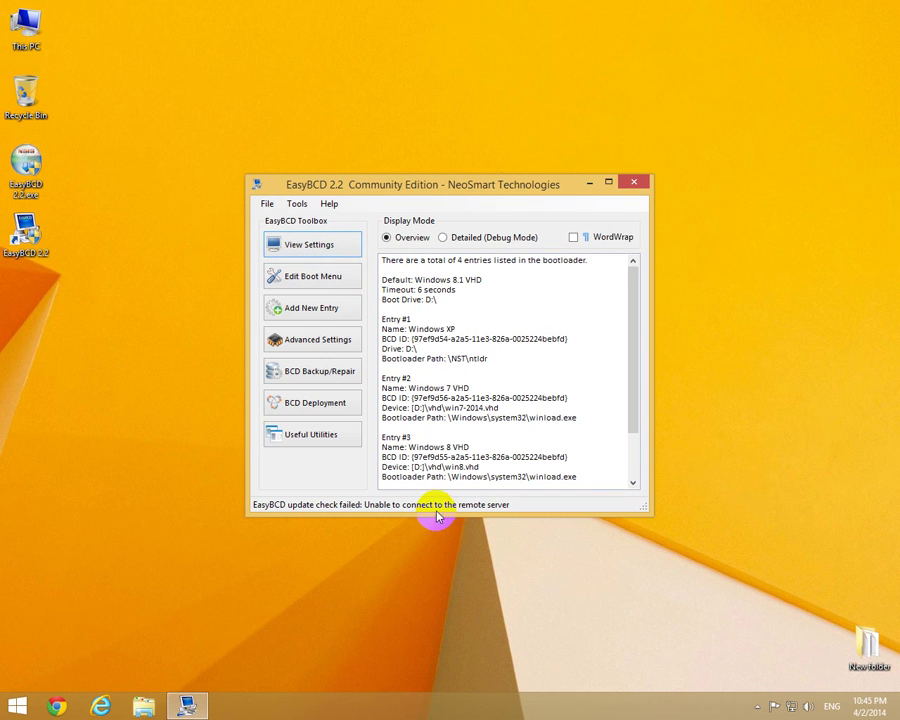
{"action": "left_click_drag", "start_coordinate": [435, 524], "coordinate": [438, 630]}
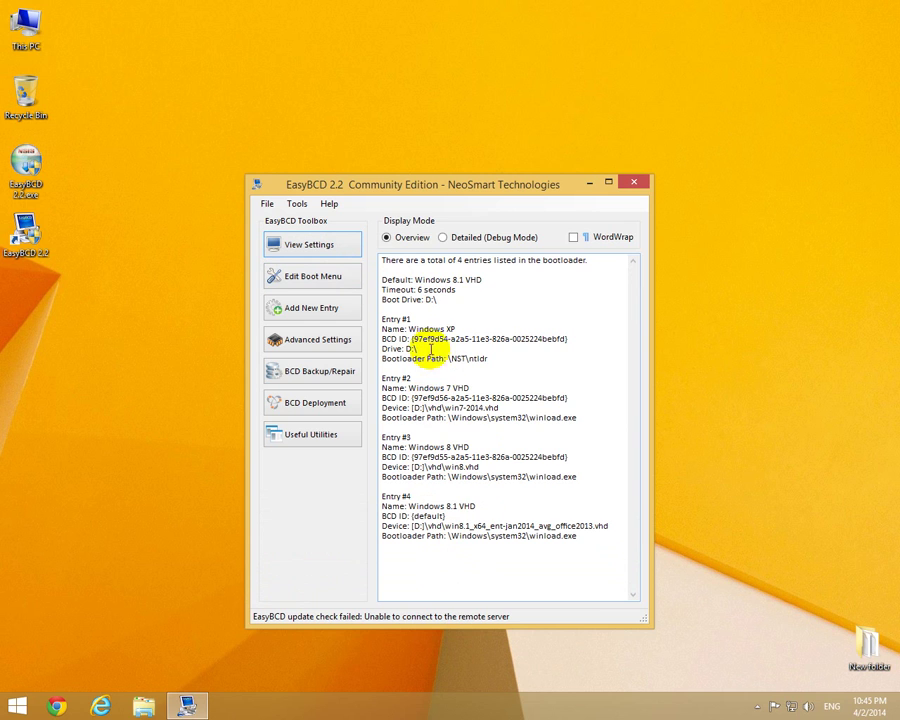
{"action": "left_click_drag", "start_coordinate": [455, 328], "coordinate": [407, 328]}
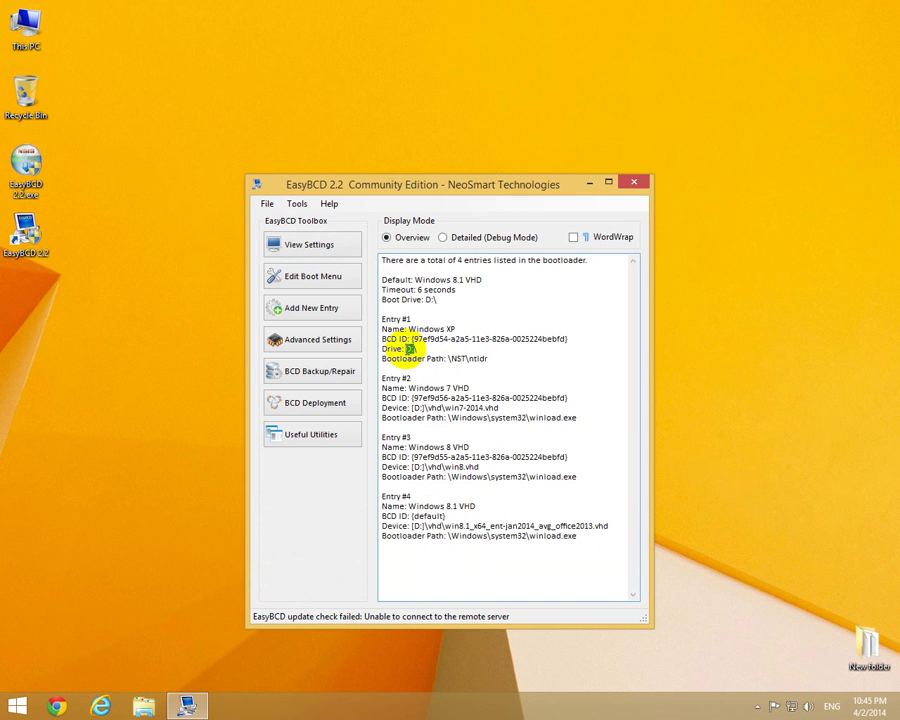
{"action": "left_click_drag", "start_coordinate": [410, 348], "coordinate": [425, 349]}
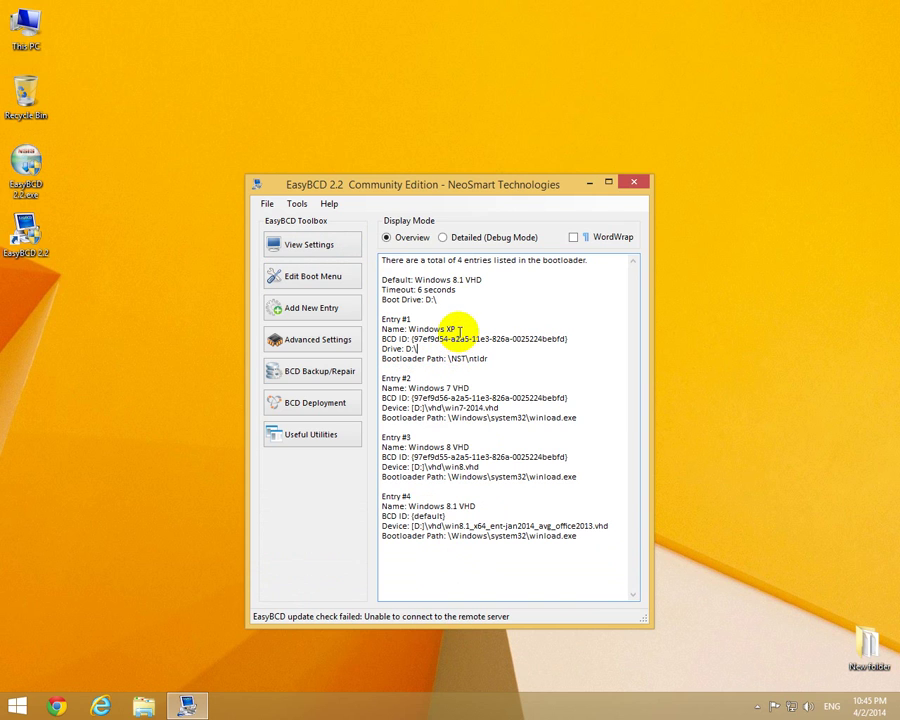
{"action": "left_click_drag", "start_coordinate": [460, 327], "coordinate": [503, 322]}
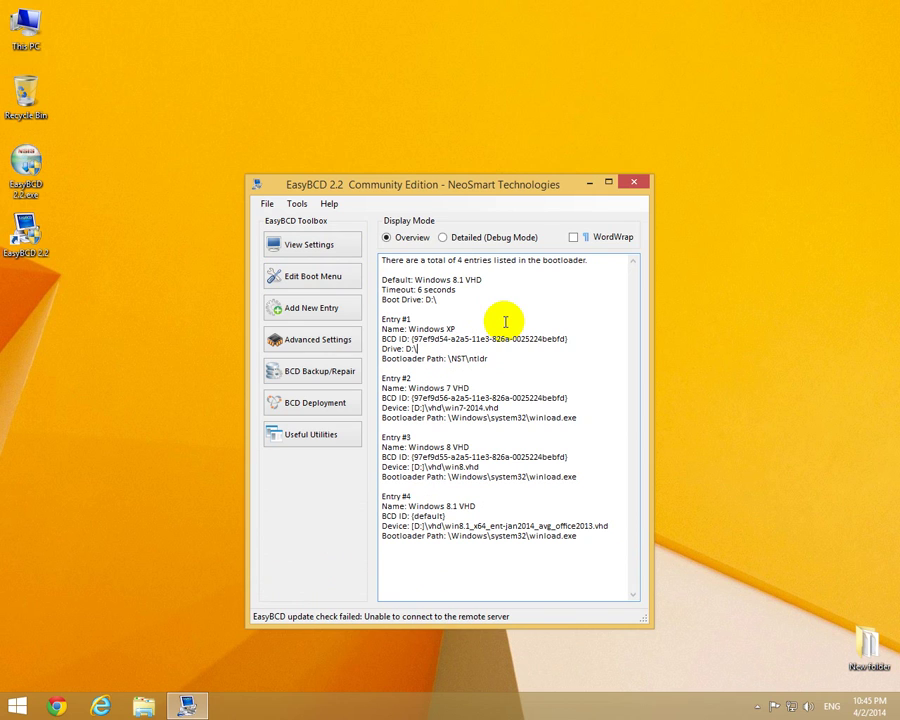
{"action": "left_click", "coordinate": [698, 288]}
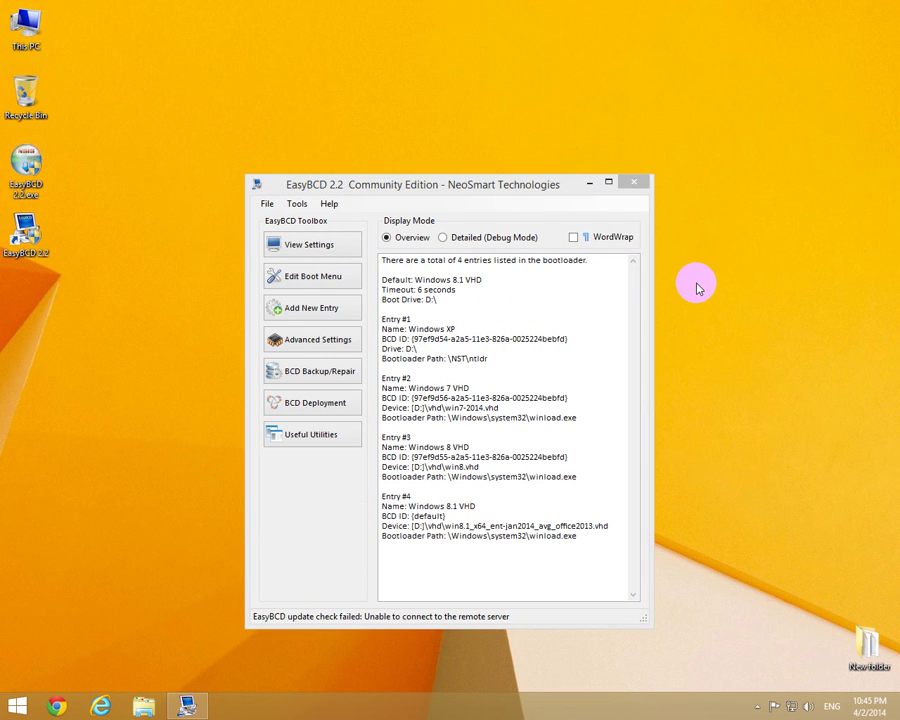